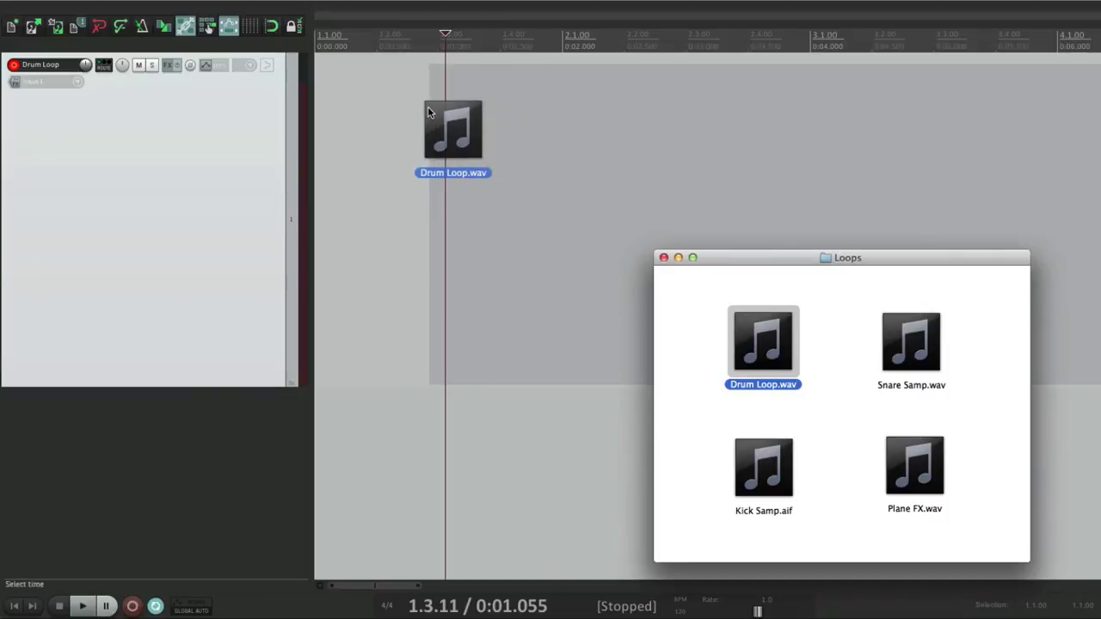
# Delete the part of the Drum Loop item inside a linked time selection from about 1.4.75 to 3.1.18
pyautogui.click(383, 123)
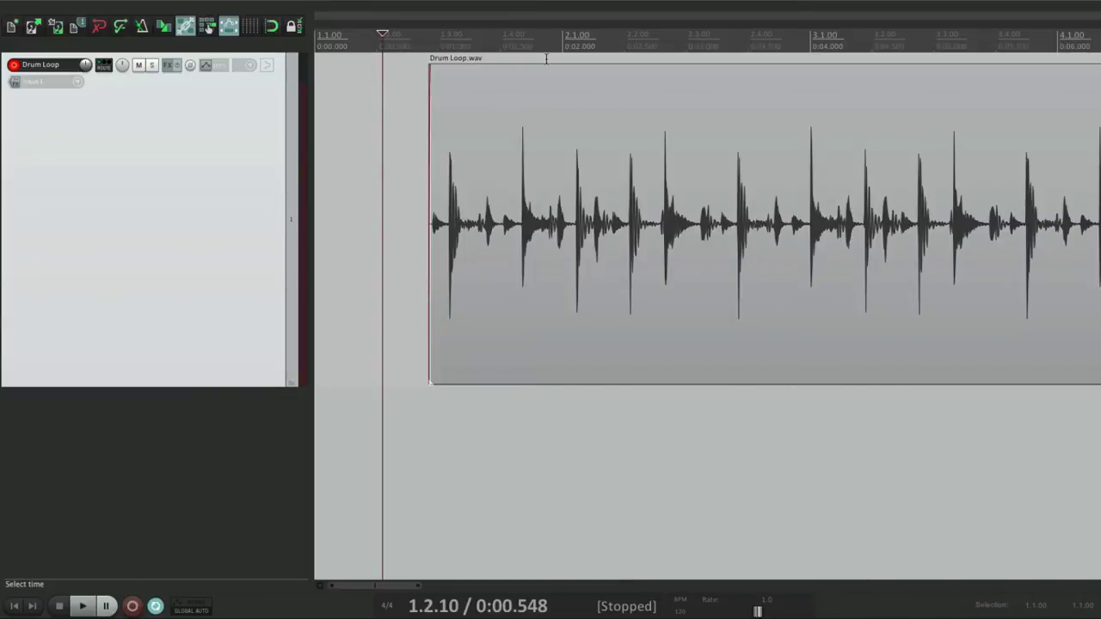
pyautogui.moveTo(545, 59); pyautogui.dragTo(820, 58)
pyautogui.click(511, 132)
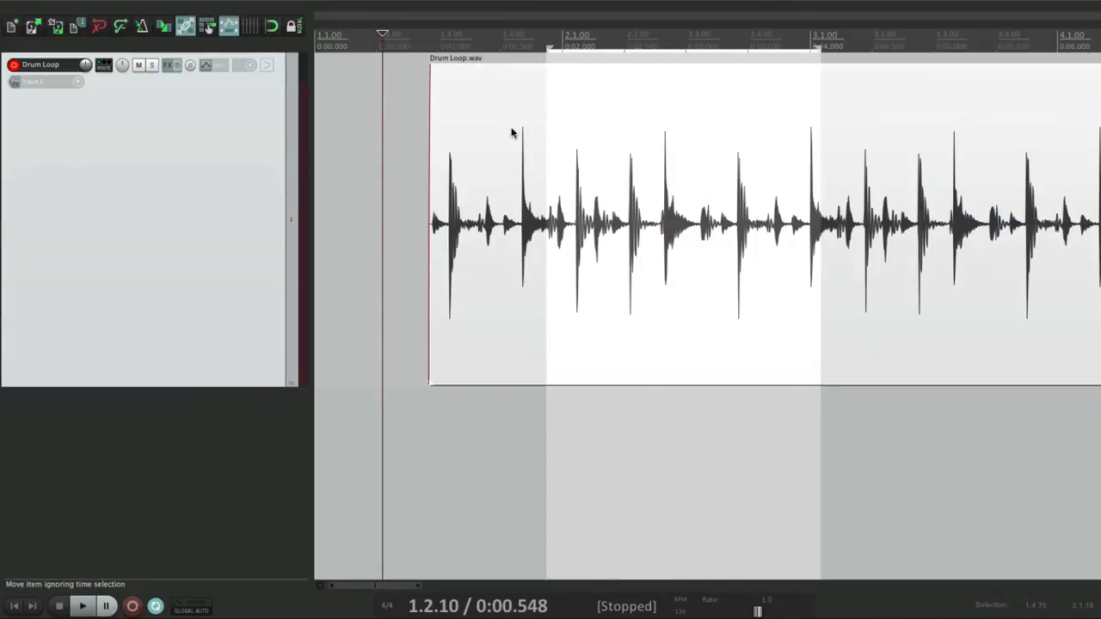
pyautogui.press('Delete')
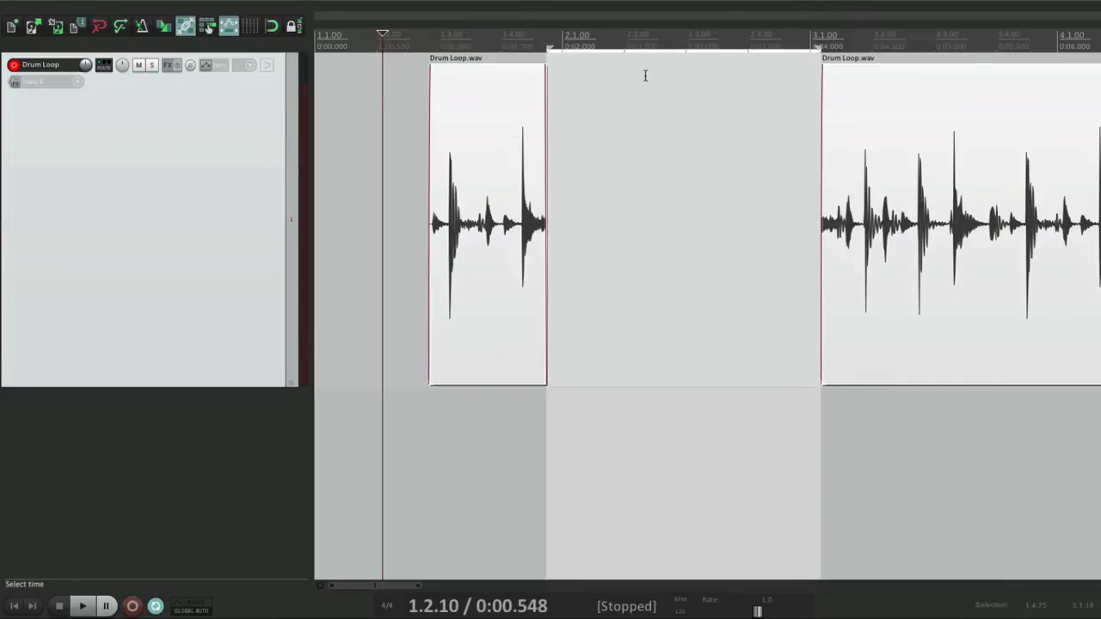
# Clear the time selection and deletion, and move the whole Drum Loop item to start at about 3.1.38
pyautogui.press('Escape')
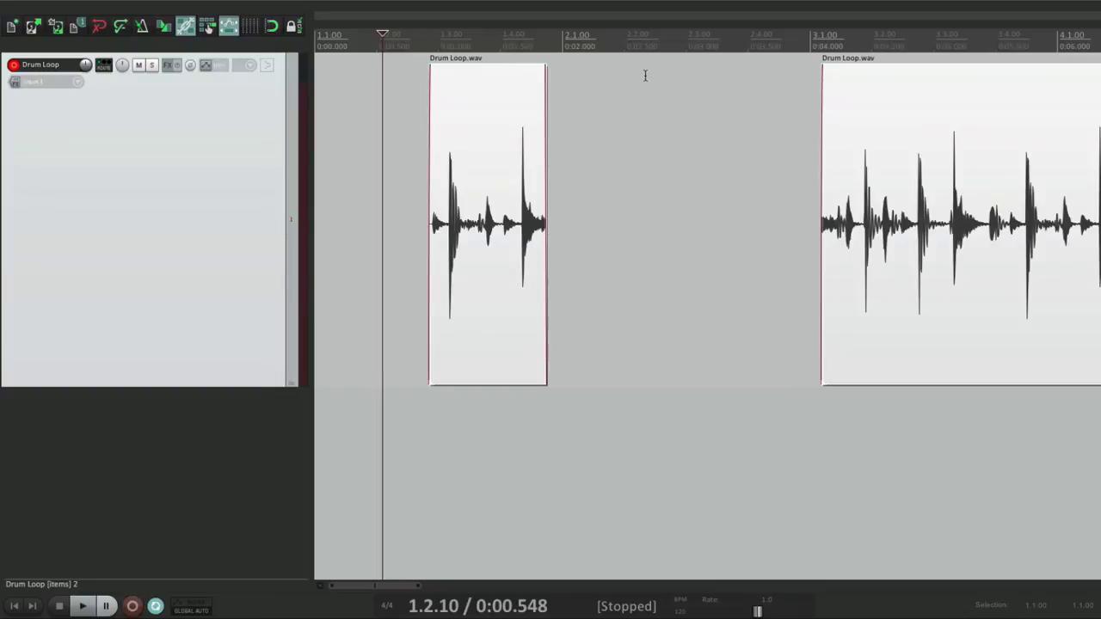
pyautogui.hotkey('ctrl', 'z')
pyautogui.scroll(-2, 643, 80)
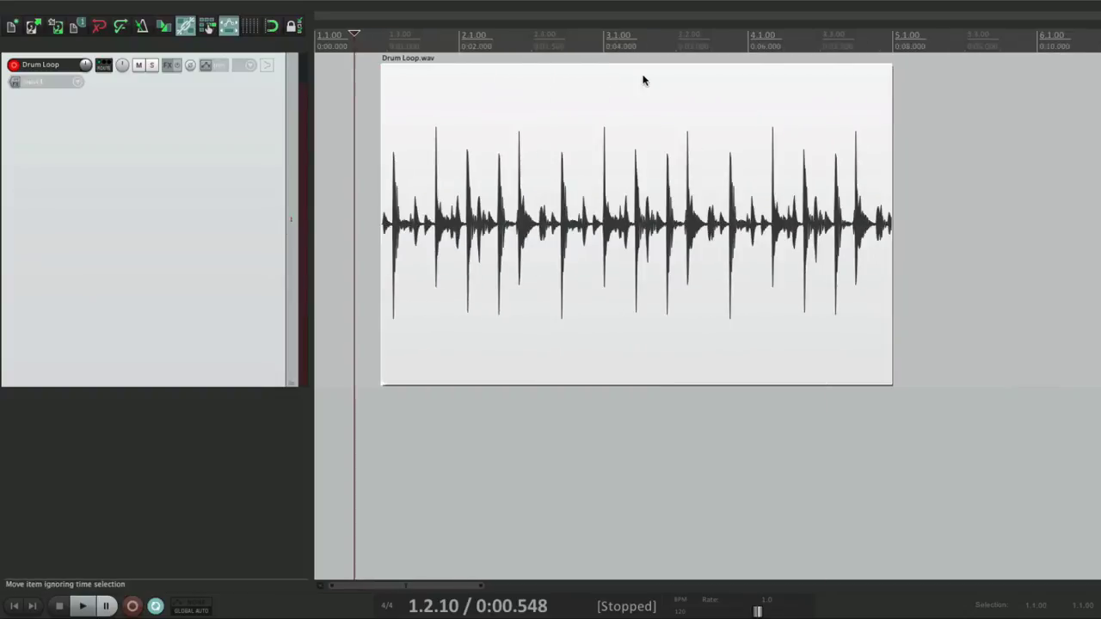
pyautogui.moveTo(499, 132); pyautogui.dragTo(738, 135)
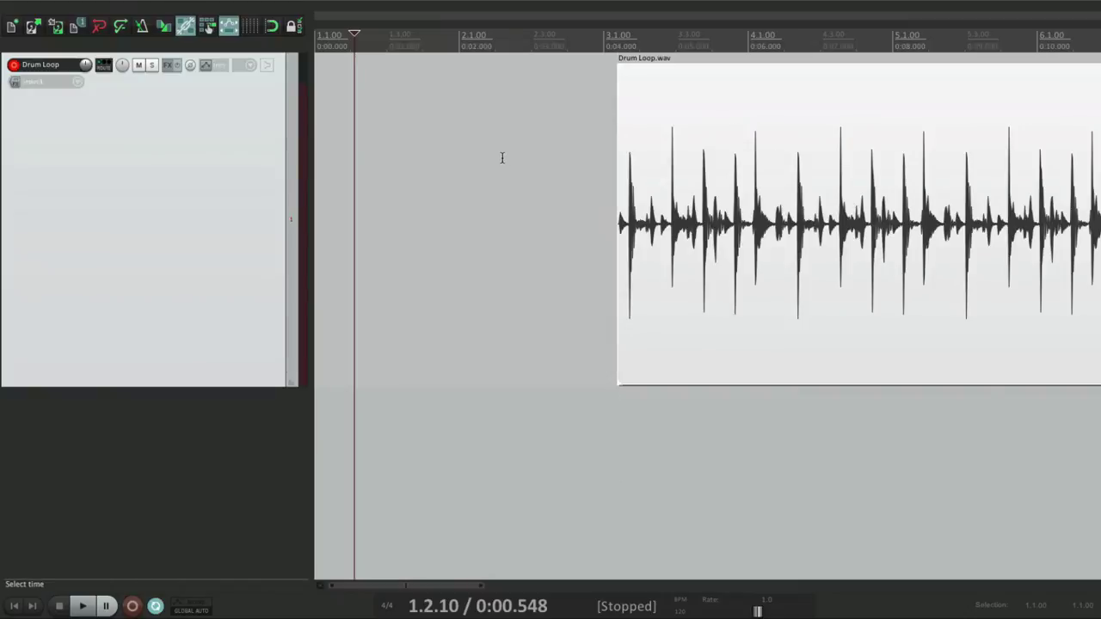
# Turn off "Link loop points to time selection" in the editing behavior preferences
pyautogui.click(503, 157)
pyautogui.press('super+comma')
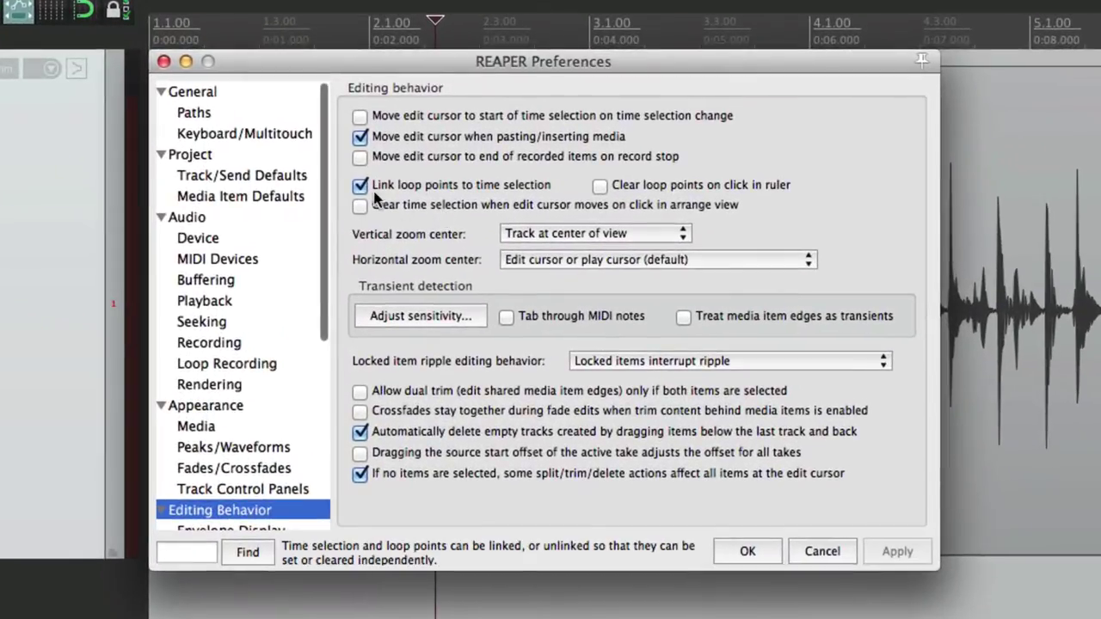
pyautogui.click(361, 186)
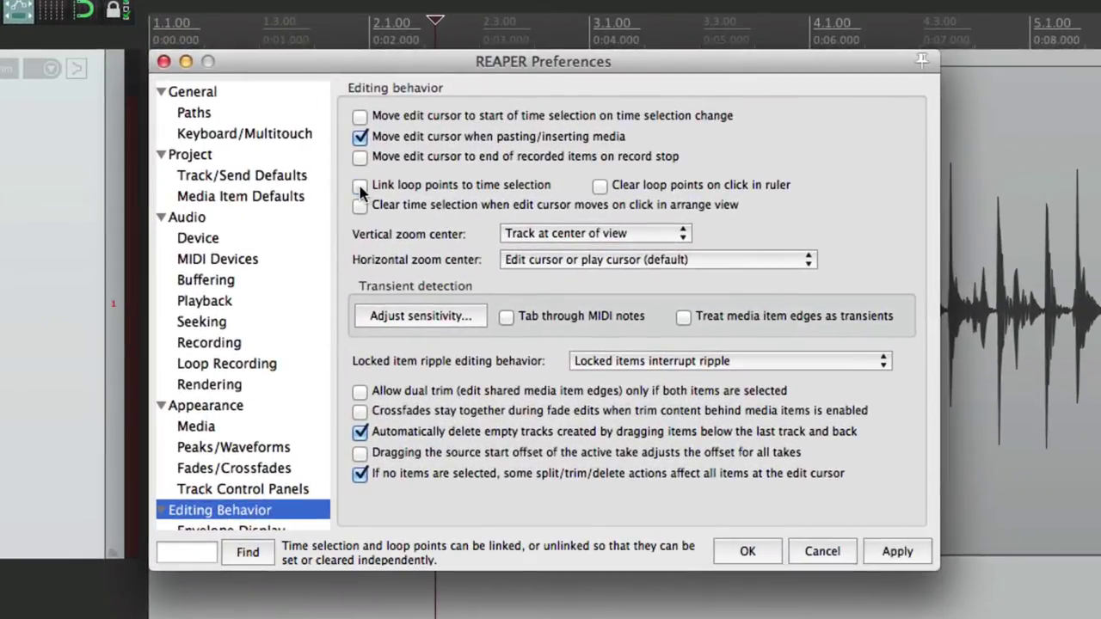
pyautogui.press('Return')
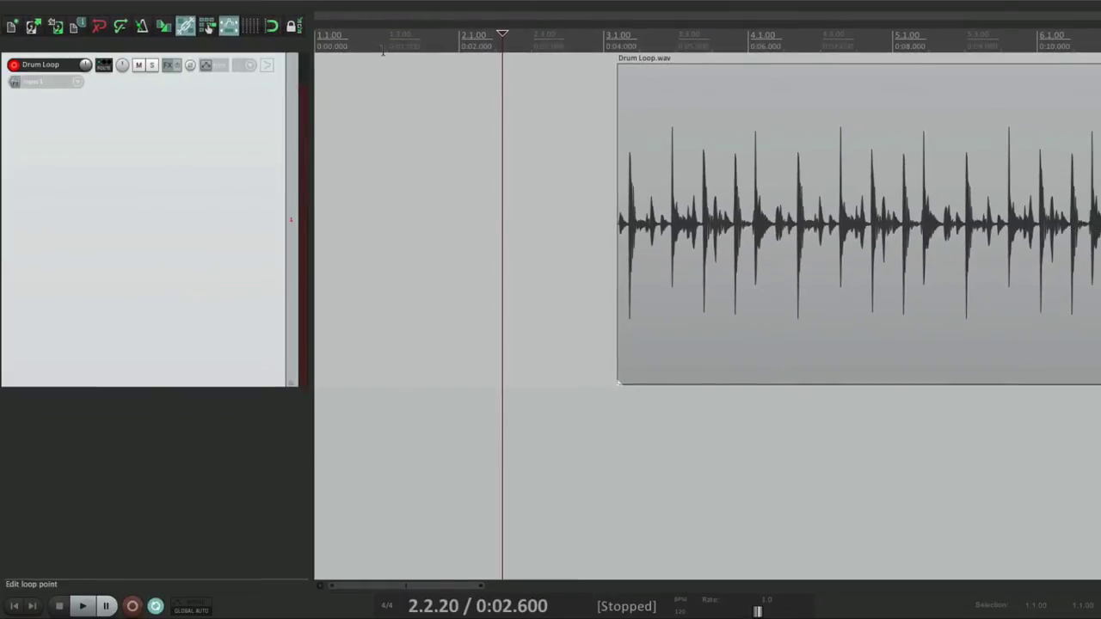
# Set a loop range from about 1.2 to 2.1 ahead of the Drum Loop item and play from 1.1.94
pyautogui.moveTo(383, 50); pyautogui.dragTo(490, 48)
pyautogui.click(348, 105)
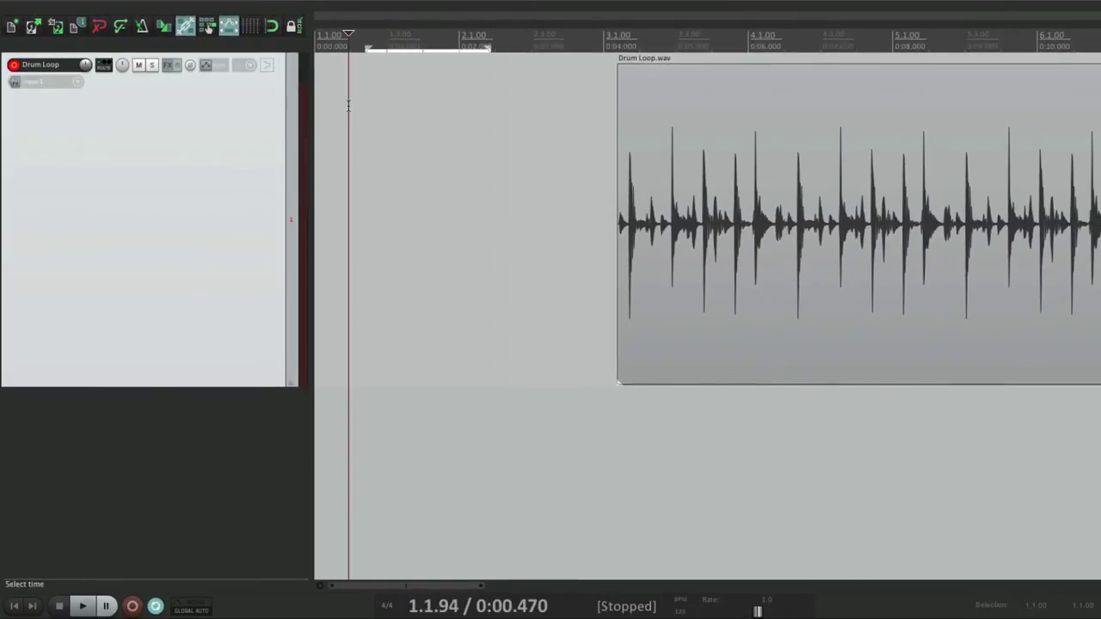
pyautogui.press('space')
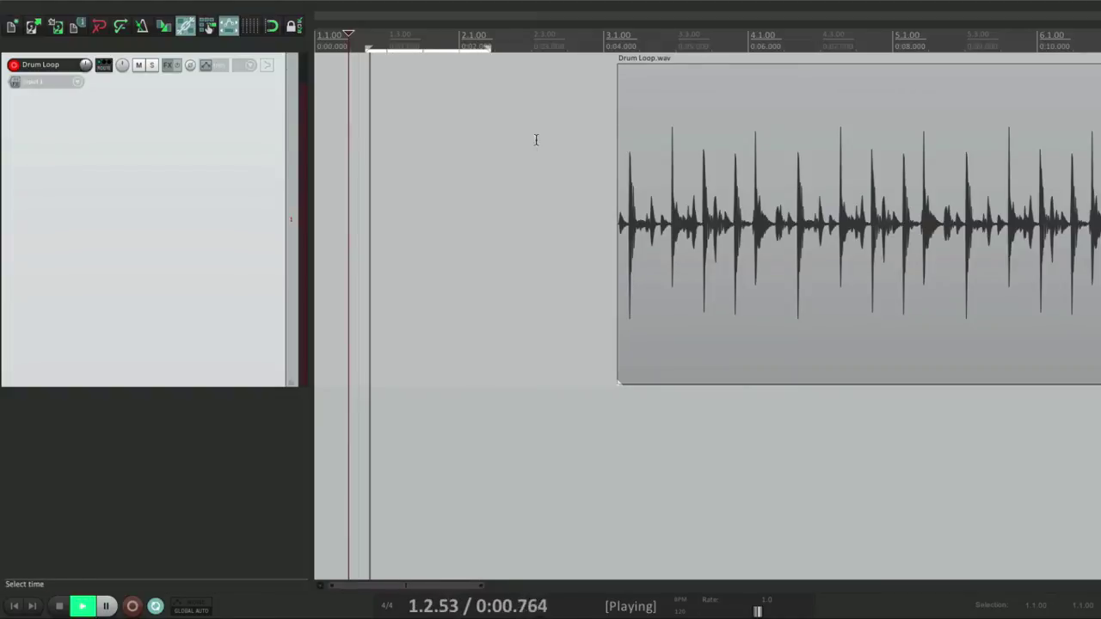
# Delete the Drum Loop section from about 3.4.36 to 5.1.80 during looped playback, and undo the deletion after stopping
pyautogui.moveTo(524, 106); pyautogui.dragTo(581, 105)
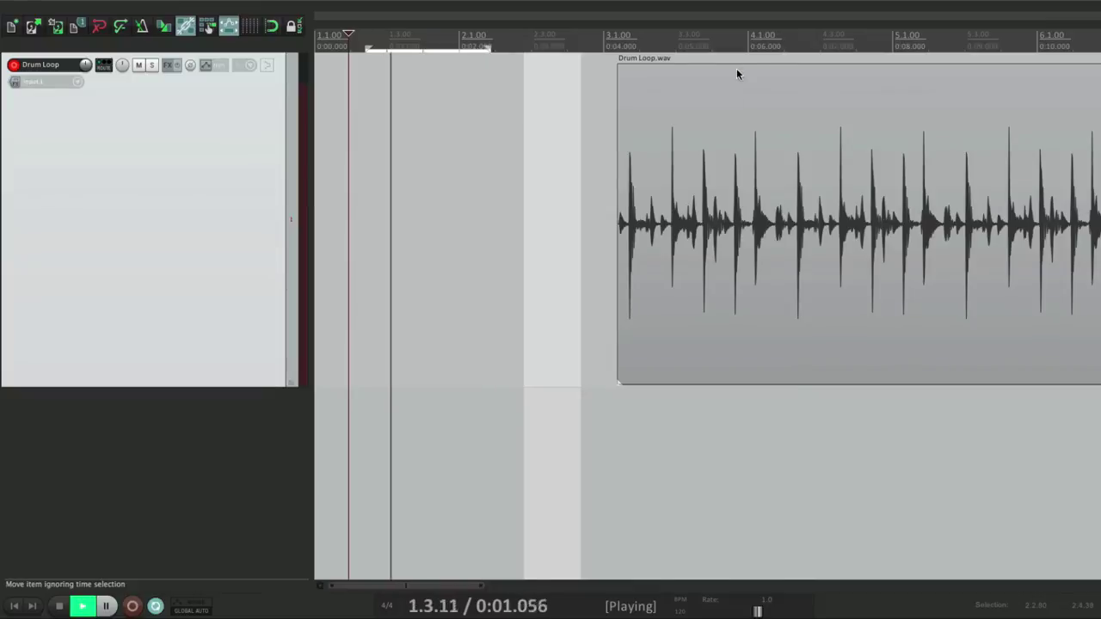
pyautogui.moveTo(725, 95); pyautogui.dragTo(922, 99)
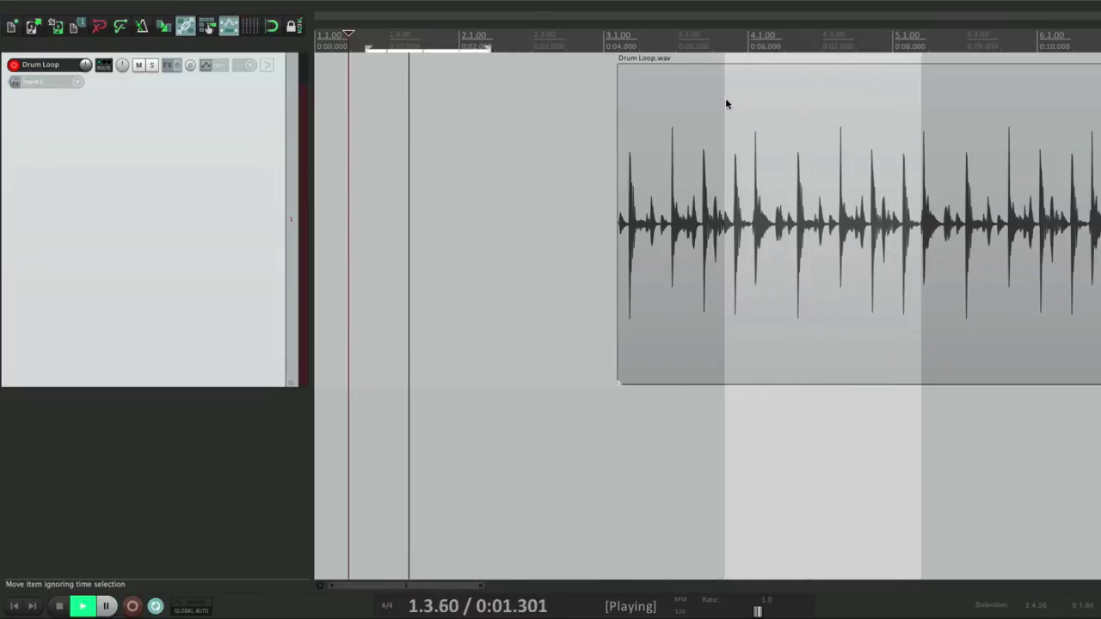
pyautogui.click(692, 108)
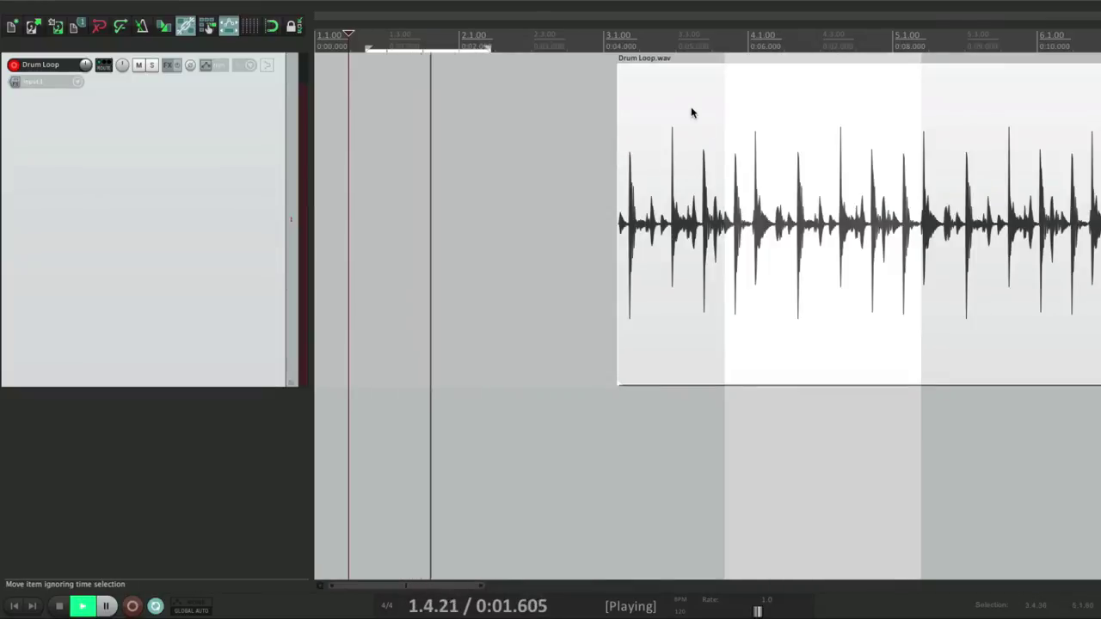
pyautogui.press('Delete')
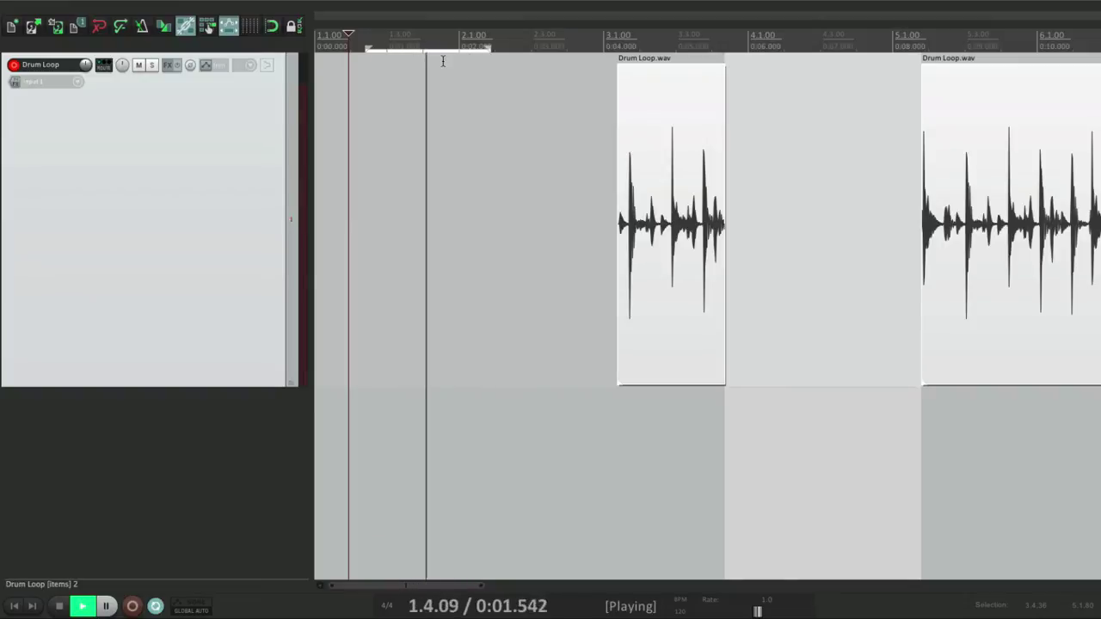
pyautogui.press('space')
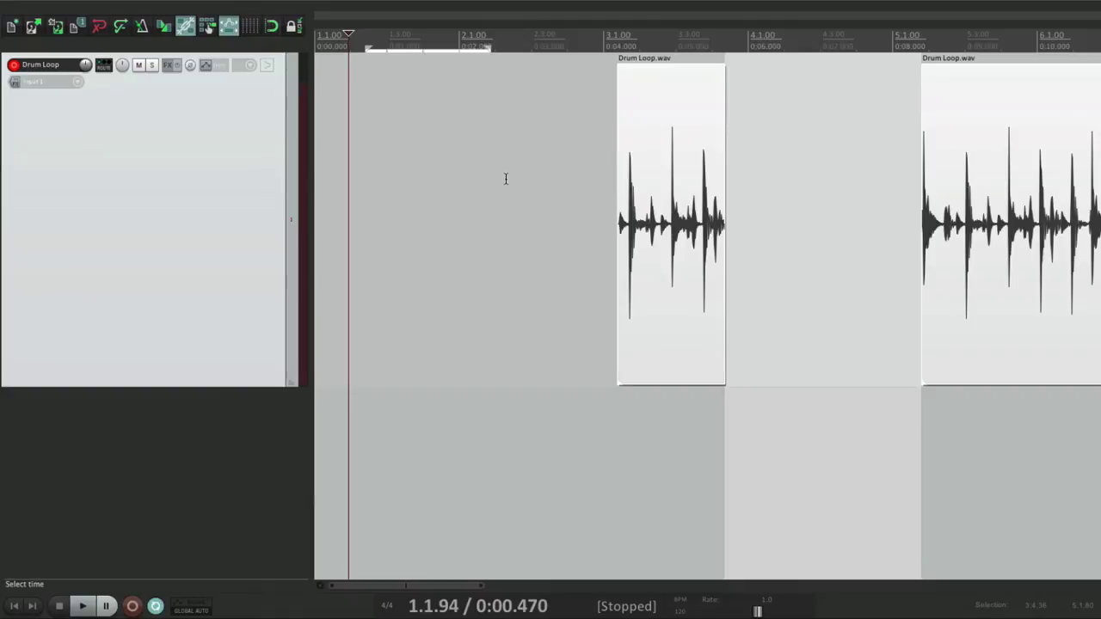
pyautogui.hotkey('ctrl', 'z')
# Set a loop range from about 3.1 to 4.2 over the Drum Loop item and play from 2.4.79
pyautogui.hscroll(2, 507, 177)
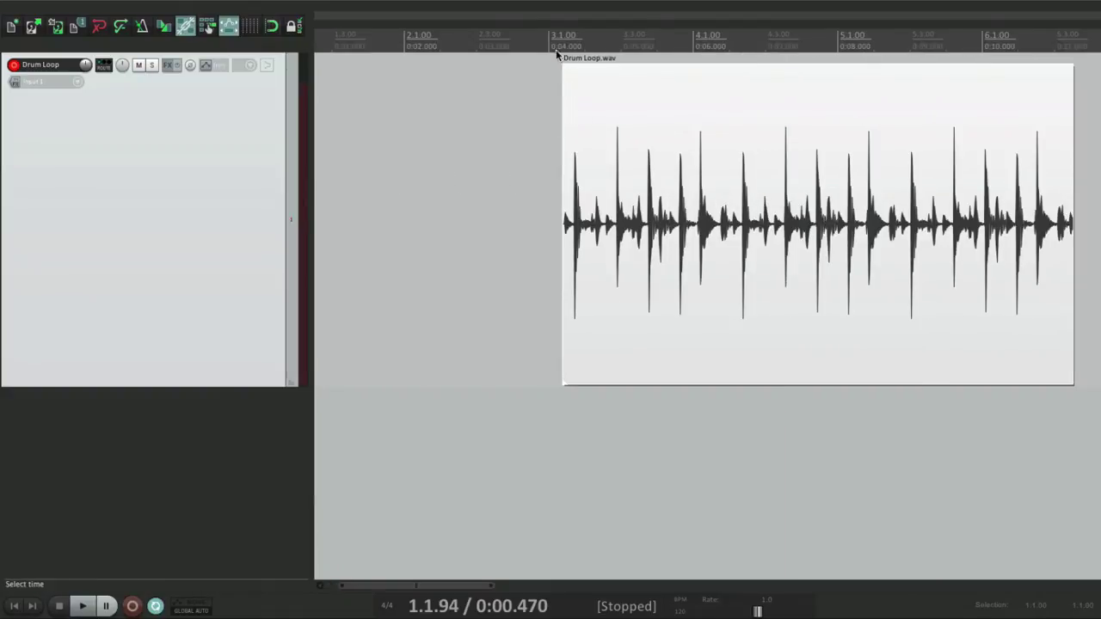
pyautogui.moveTo(573, 43); pyautogui.dragTo(756, 48)
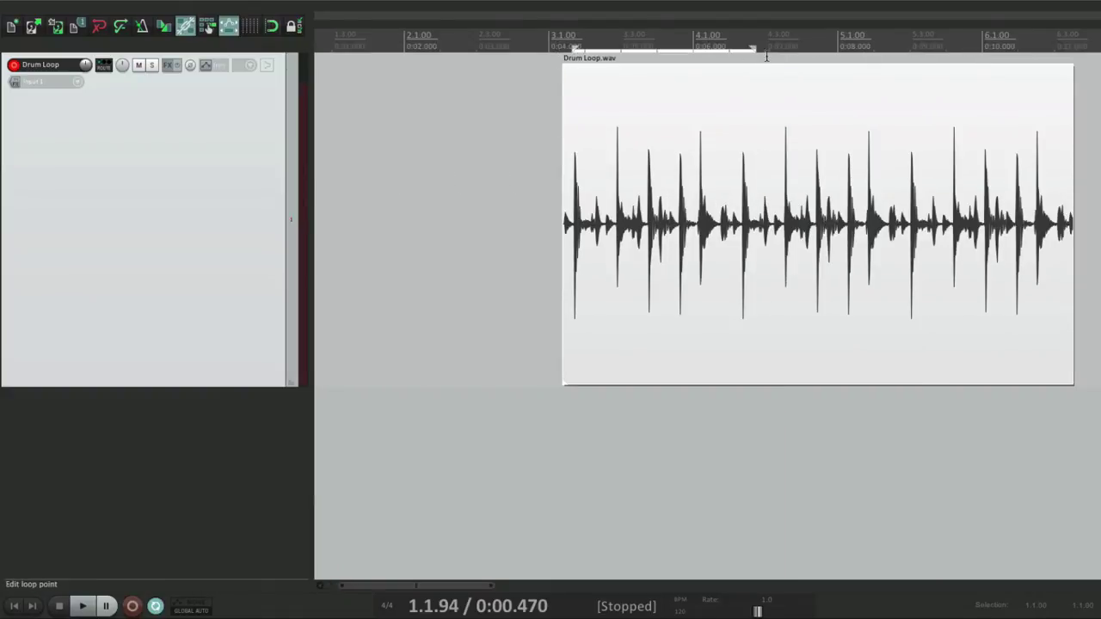
pyautogui.click(540, 39)
pyautogui.press('space')
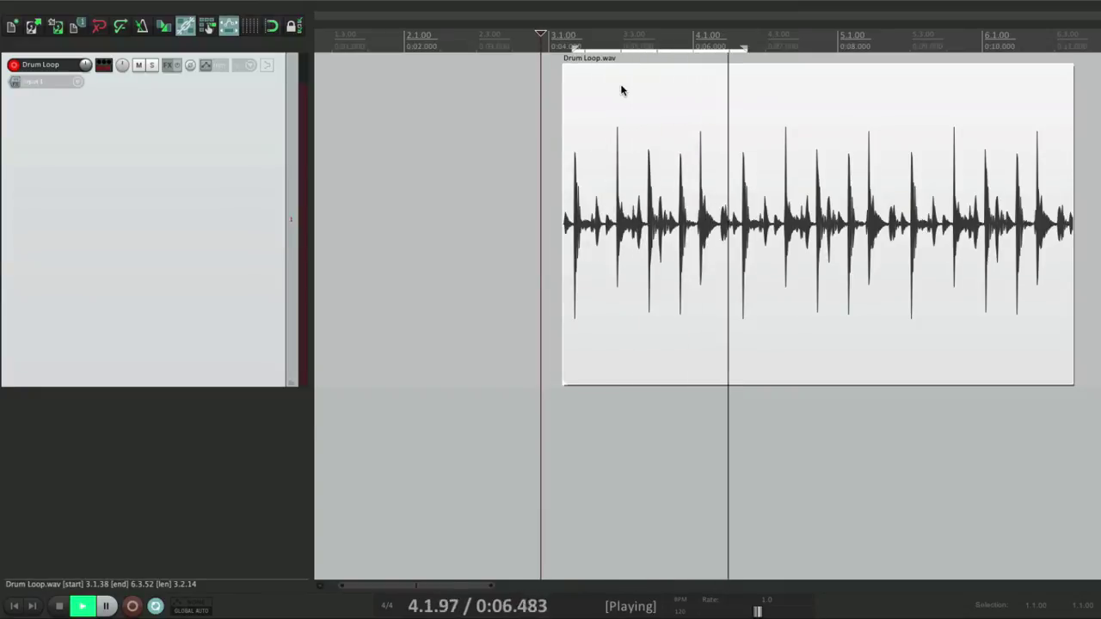
# Delete the Drum Loop sections from about 3.2.88 to 3.4.82 and 4.1.14 to 4.1.80 during looped playback, ending with playback stopped
pyautogui.moveTo(616, 67); pyautogui.dragTo(685, 63)
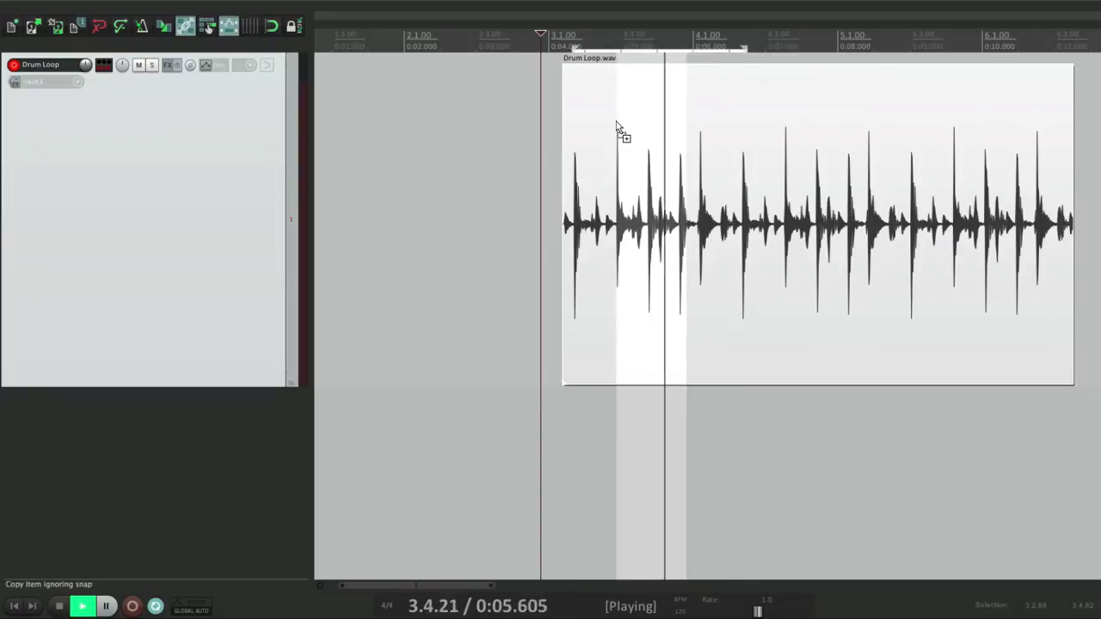
pyautogui.moveTo(619, 130); pyautogui.dragTo(616, 125)
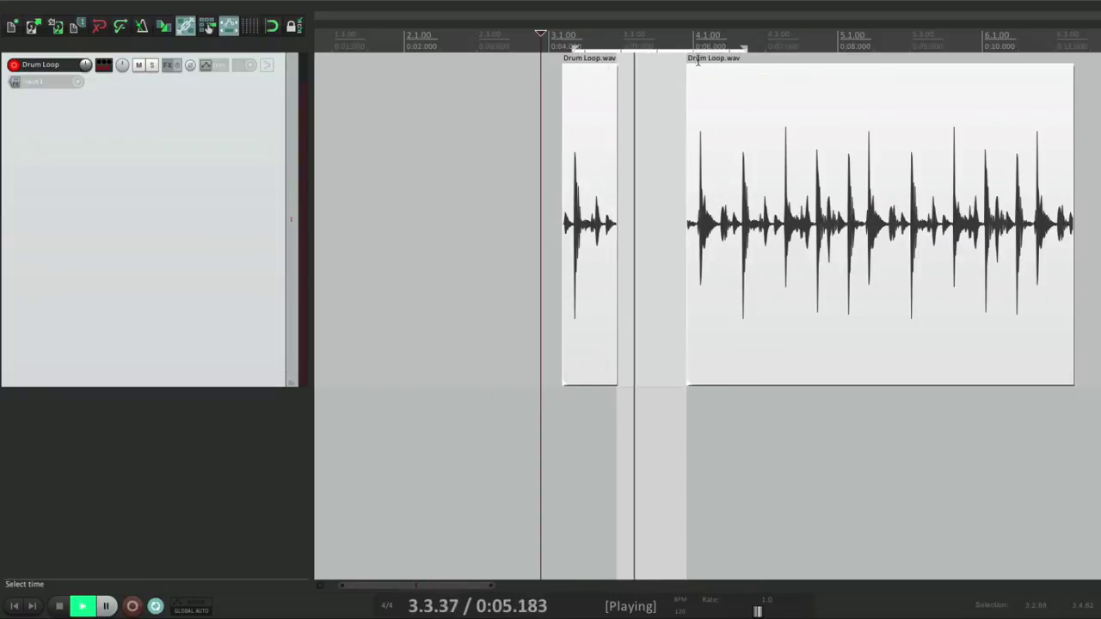
pyautogui.moveTo(698, 63); pyautogui.dragTo(721, 78)
pyautogui.press('Delete')
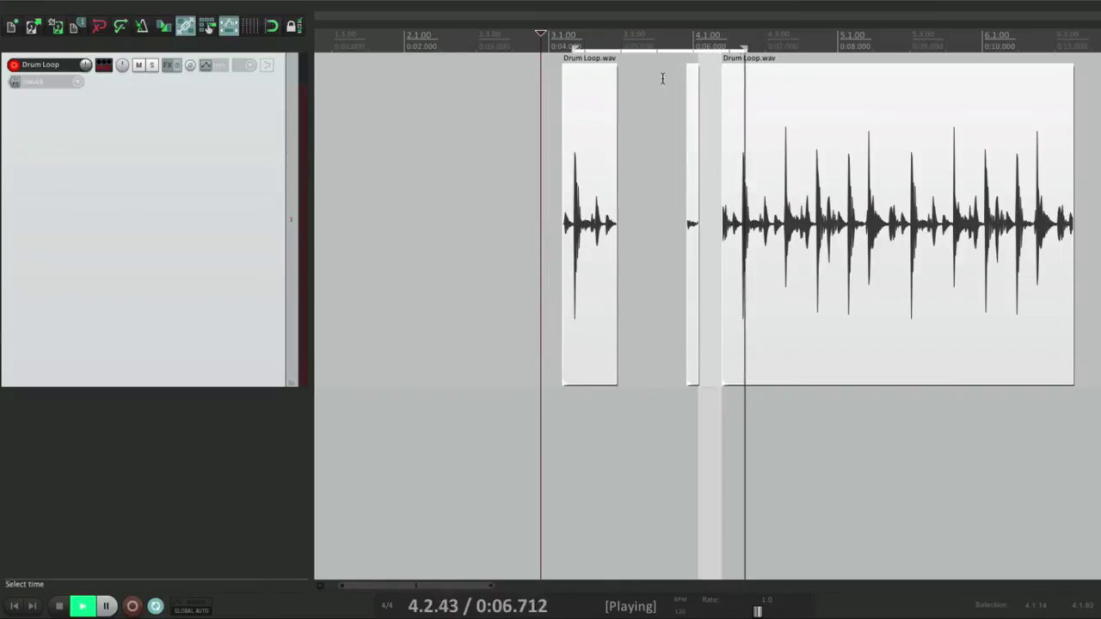
pyautogui.press('space')
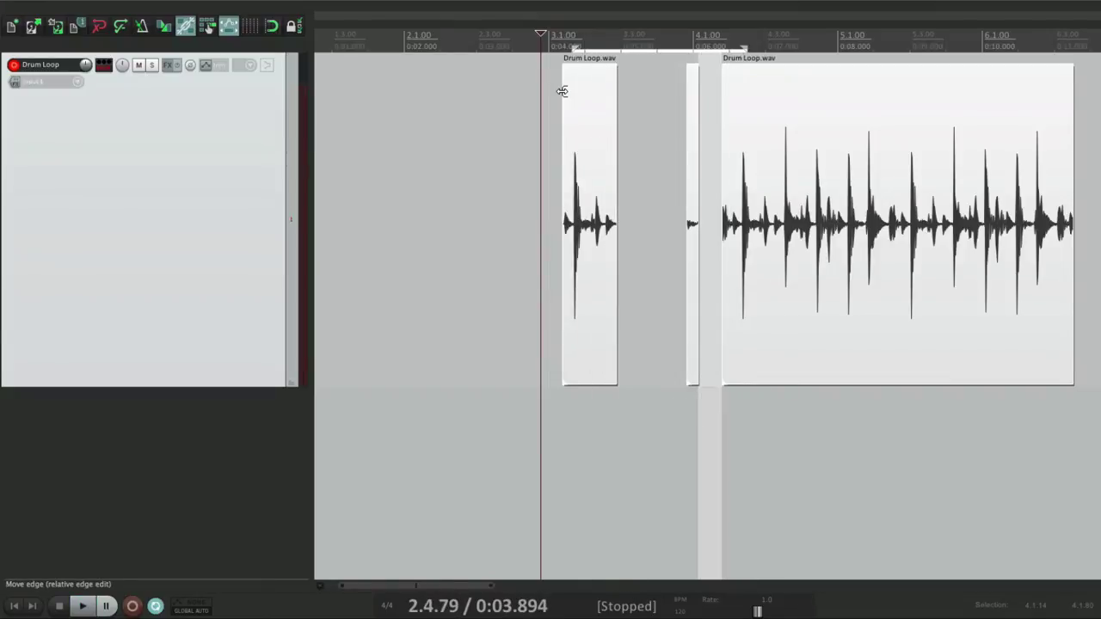
# Turn "Link loop points to time selection" back on in the editing behavior preferences
pyautogui.press('super+comma')
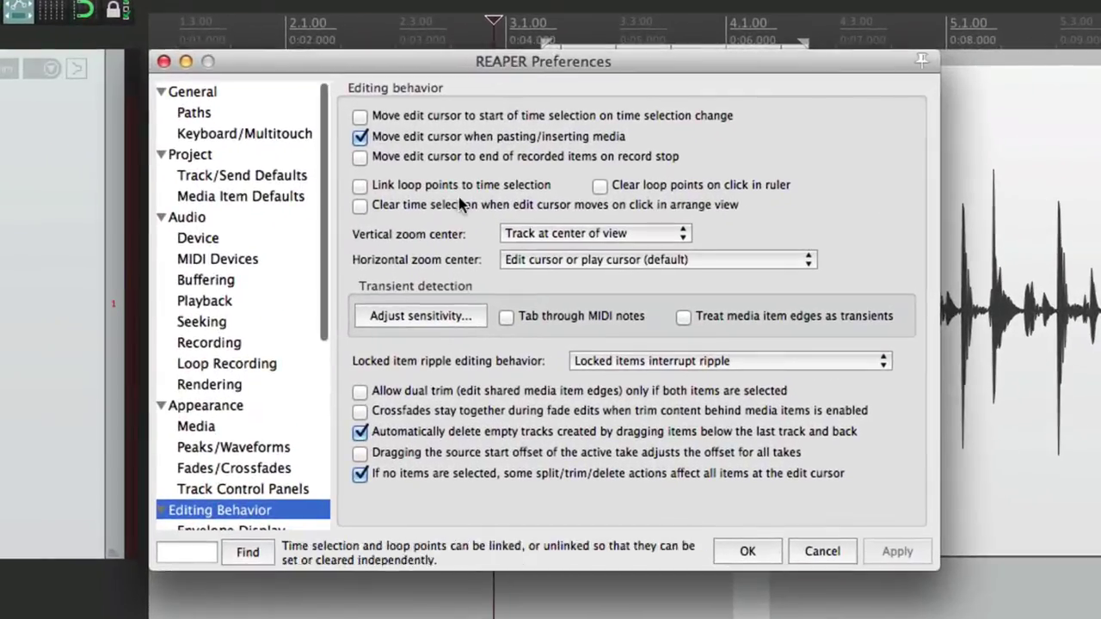
pyautogui.click(359, 186)
pyautogui.press('Return')
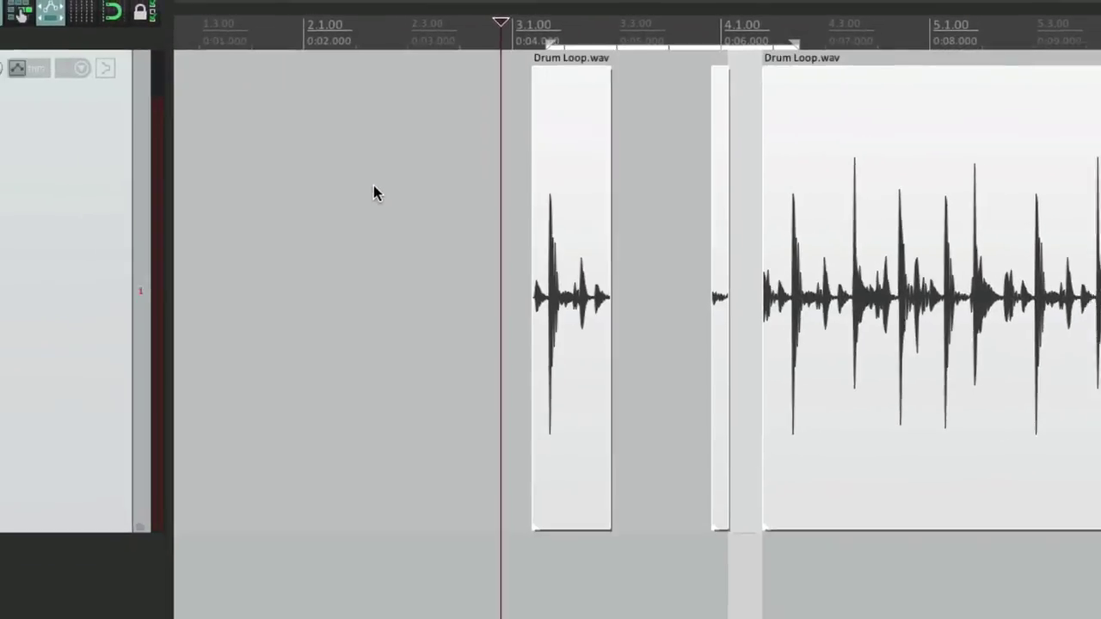
# Make a time selection from about 1.3.60 to 2.1.74, and replace it with a loop range from about 2.2.29 to 2.4.16
pyautogui.moveTo(353, 113); pyautogui.dragTo(432, 121)
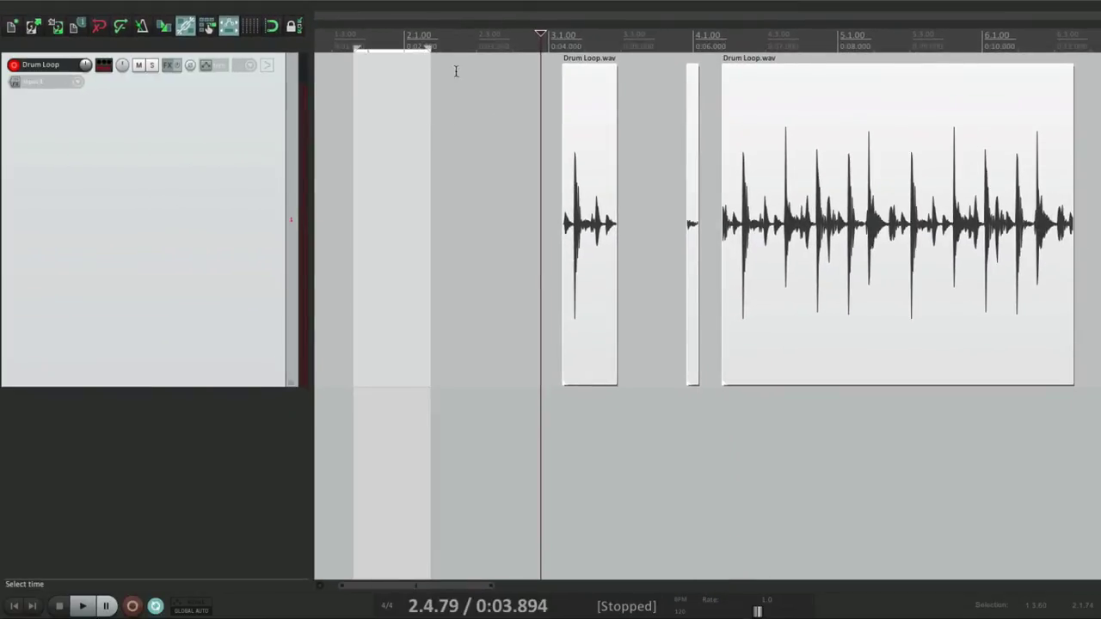
pyautogui.moveTo(450, 49); pyautogui.dragTo(520, 49)
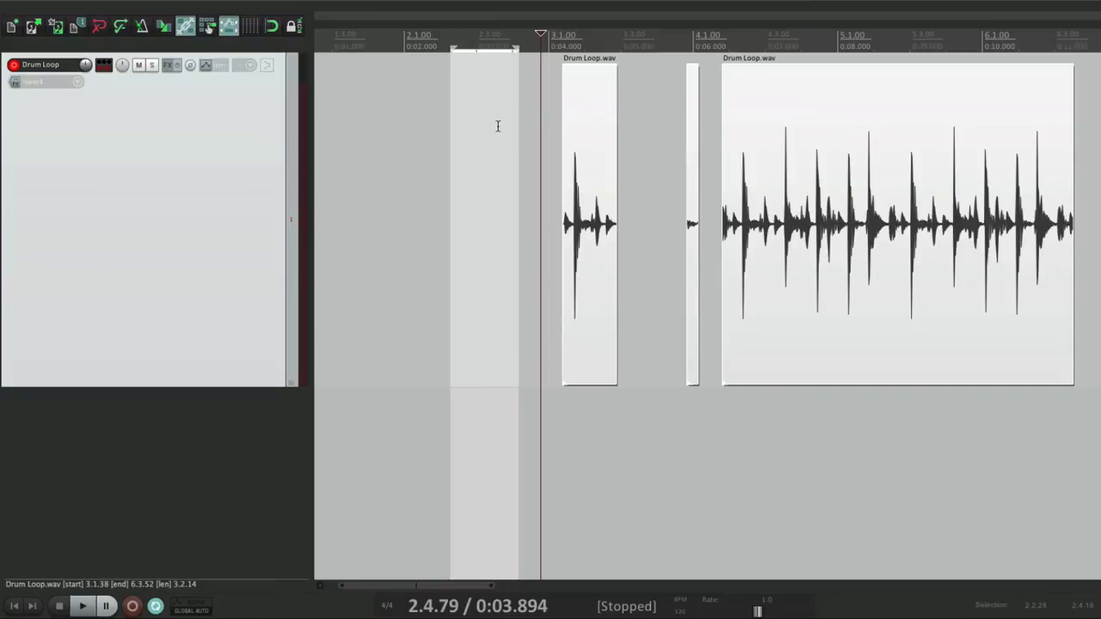
# Enable "Clear loop points on click in ruler" in the editing behavior preferences
pyautogui.press('super+comma')
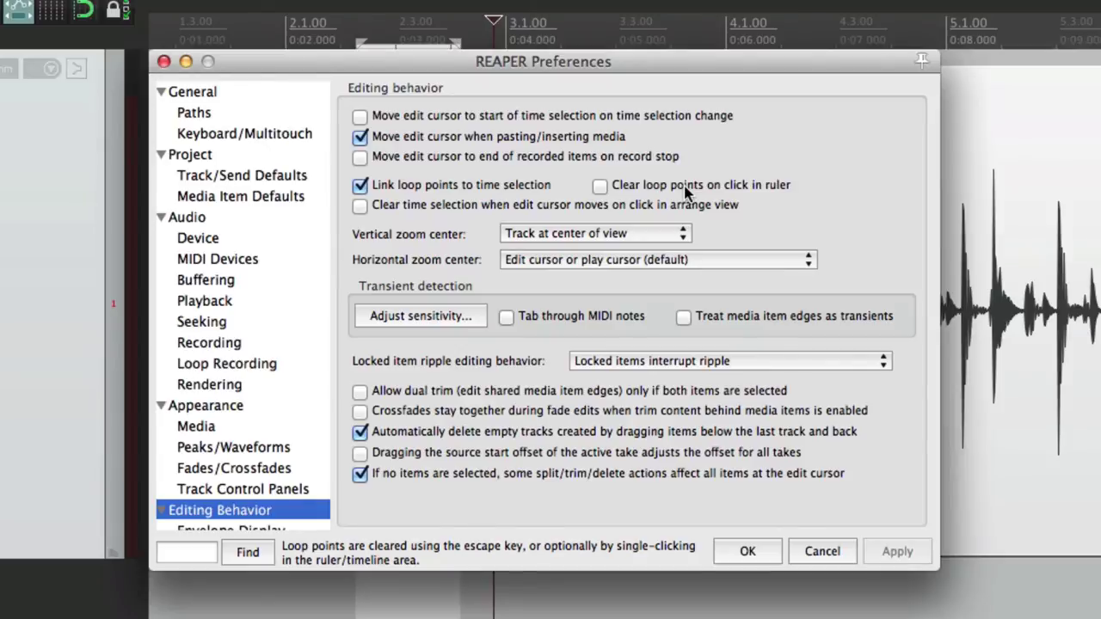
pyautogui.click(597, 189)
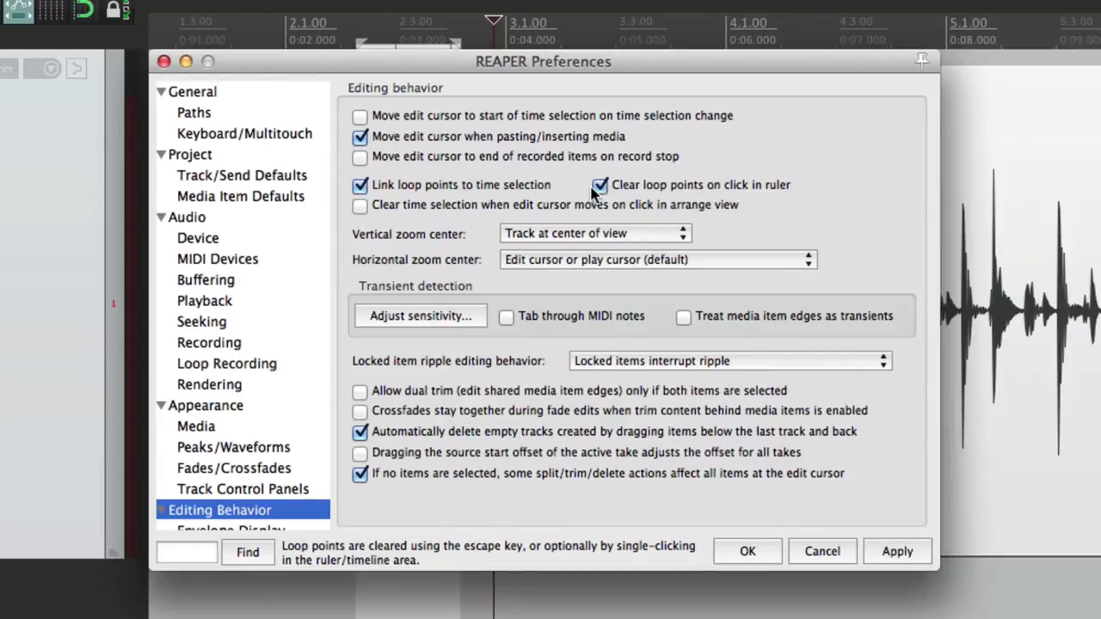
pyautogui.press('Return')
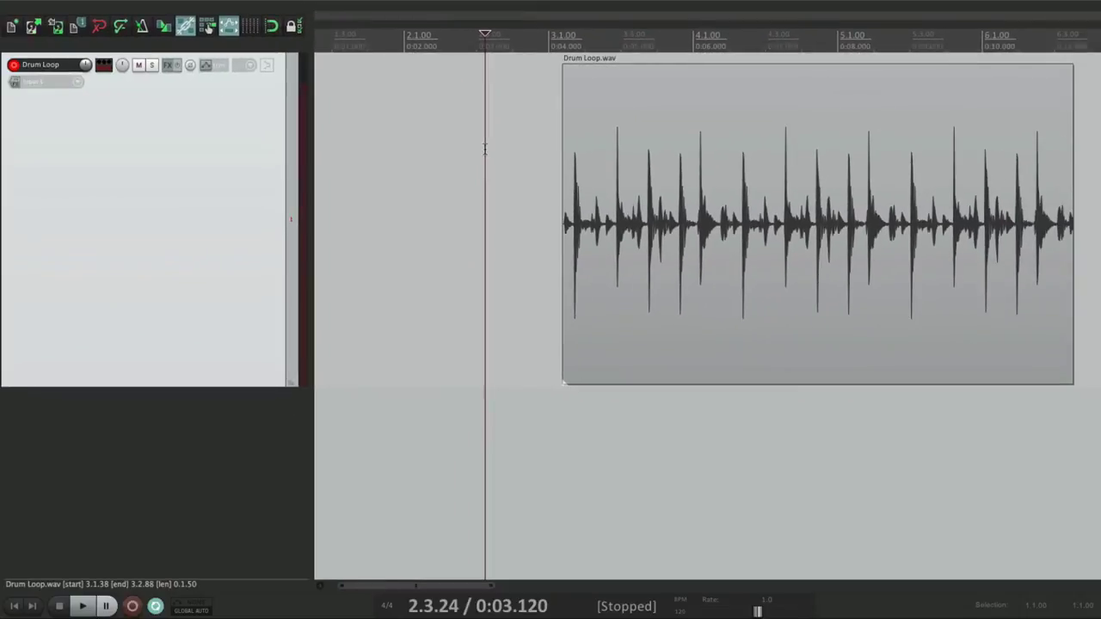
# Make three successive loop selections over the Drum Loop, clearing each from the ruler and leaving the edit cursor at 2.3.13
pyautogui.moveTo(560, 47); pyautogui.dragTo(889, 53)
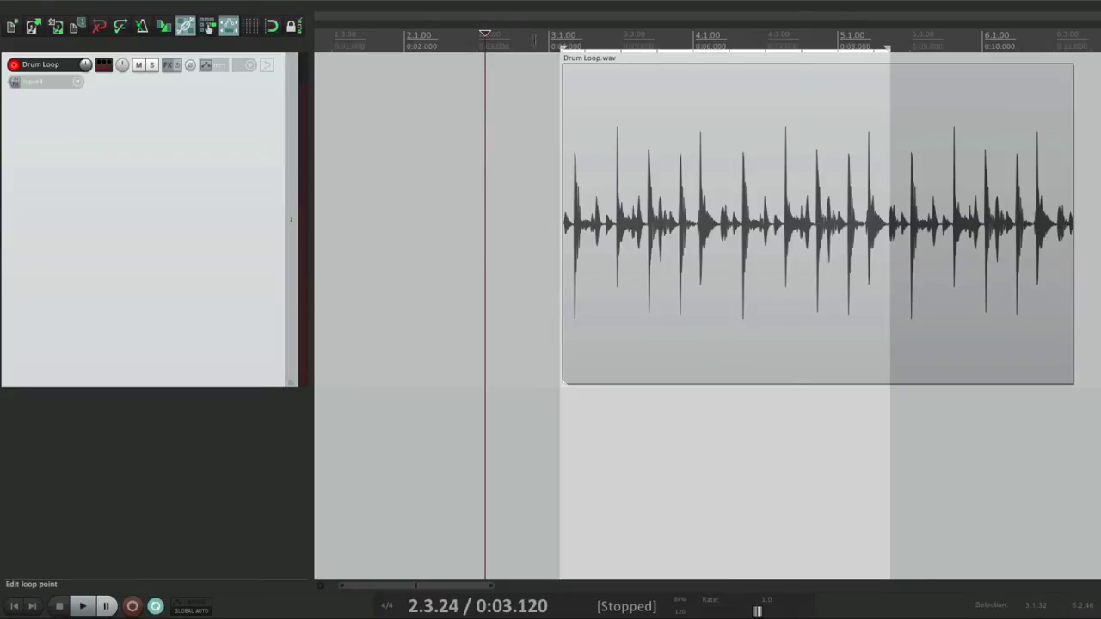
pyautogui.click(426, 41)
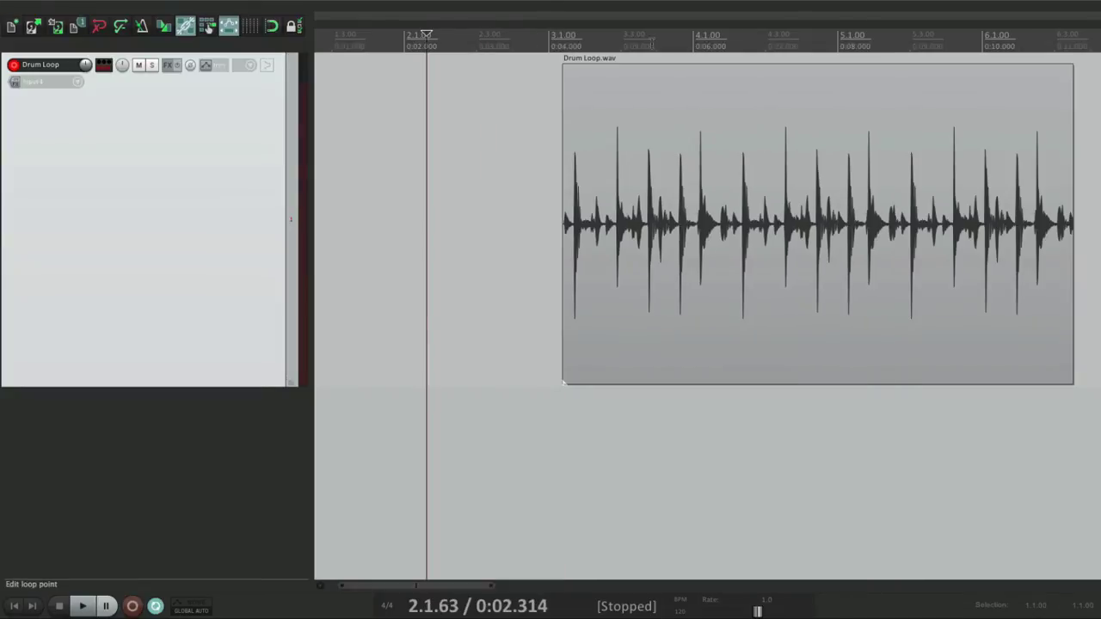
pyautogui.moveTo(648, 43); pyautogui.dragTo(903, 43)
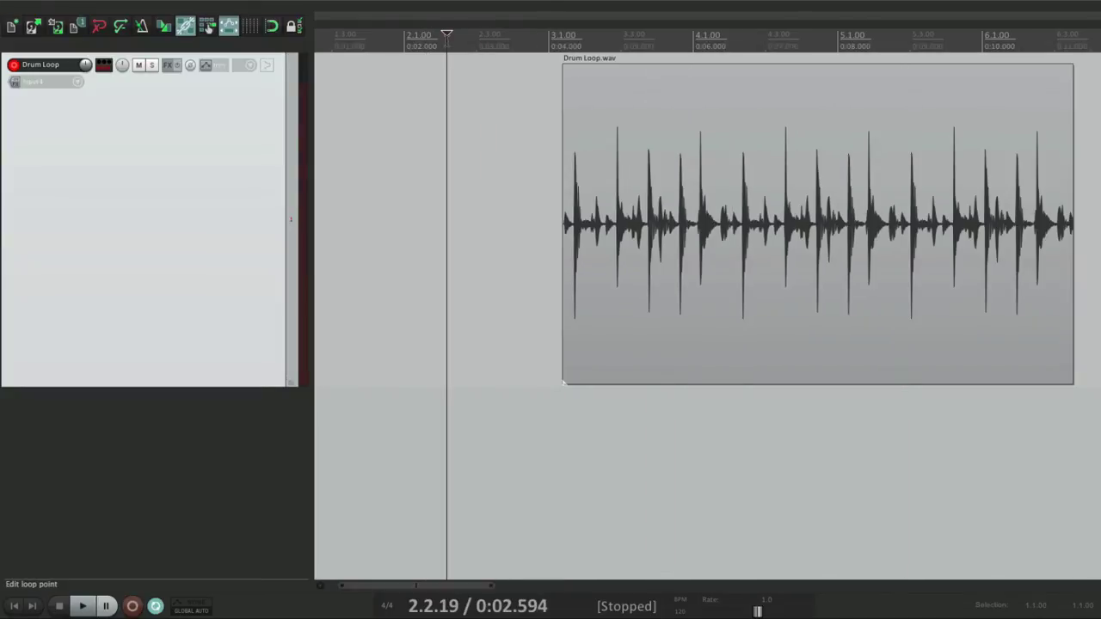
pyautogui.click(447, 41)
pyautogui.moveTo(519, 76); pyautogui.dragTo(776, 76)
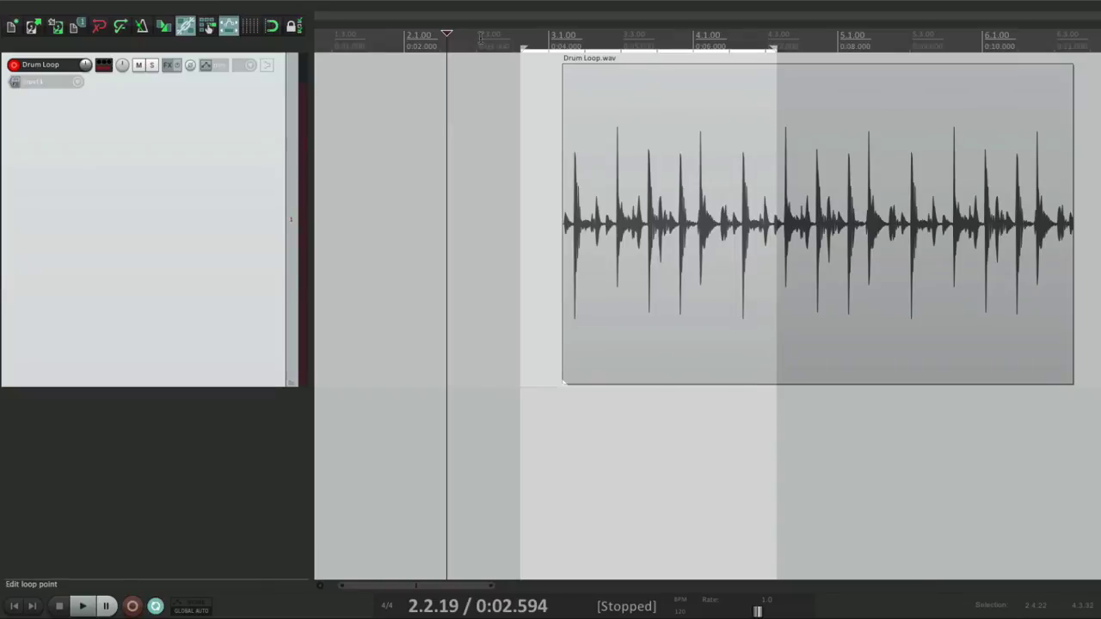
pyautogui.click(481, 36)
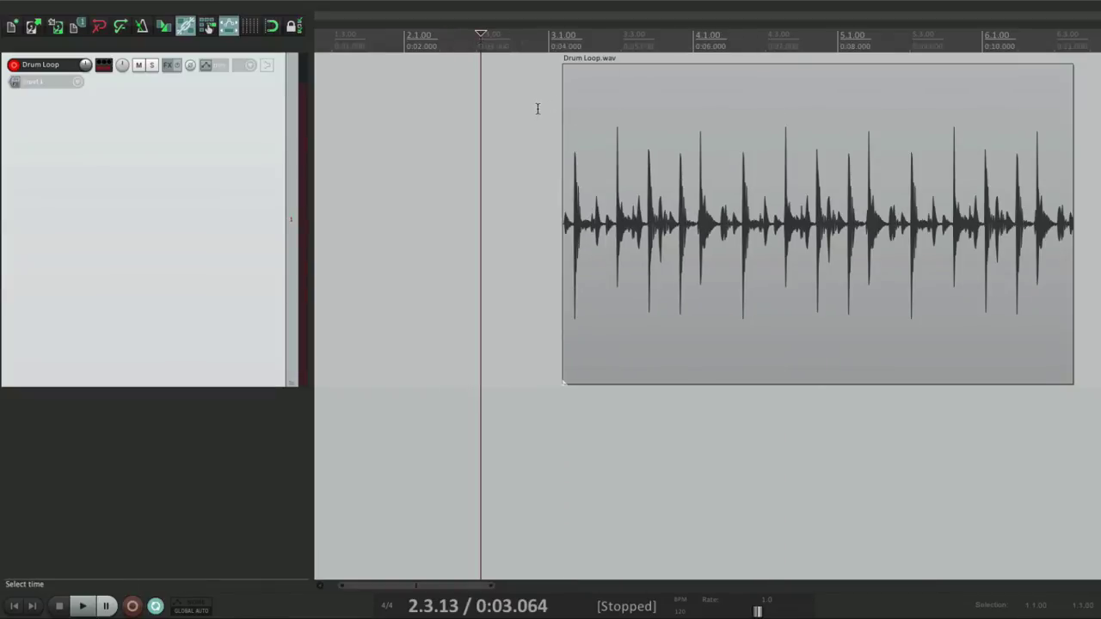
# Make time selections from about 2.4.70 to 4.3.30 and 2.4.84 to 5.1.98, clearing the second from the ruler with the edit cursor at 2.3.67
pyautogui.moveTo(538, 109); pyautogui.dragTo(777, 121)
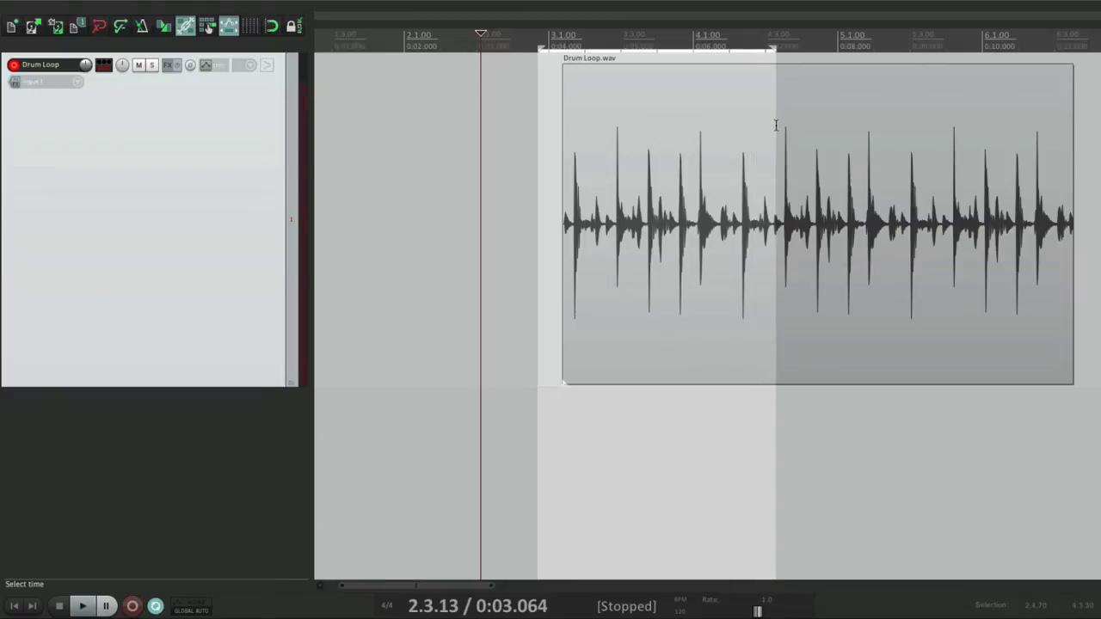
pyautogui.click(687, 160)
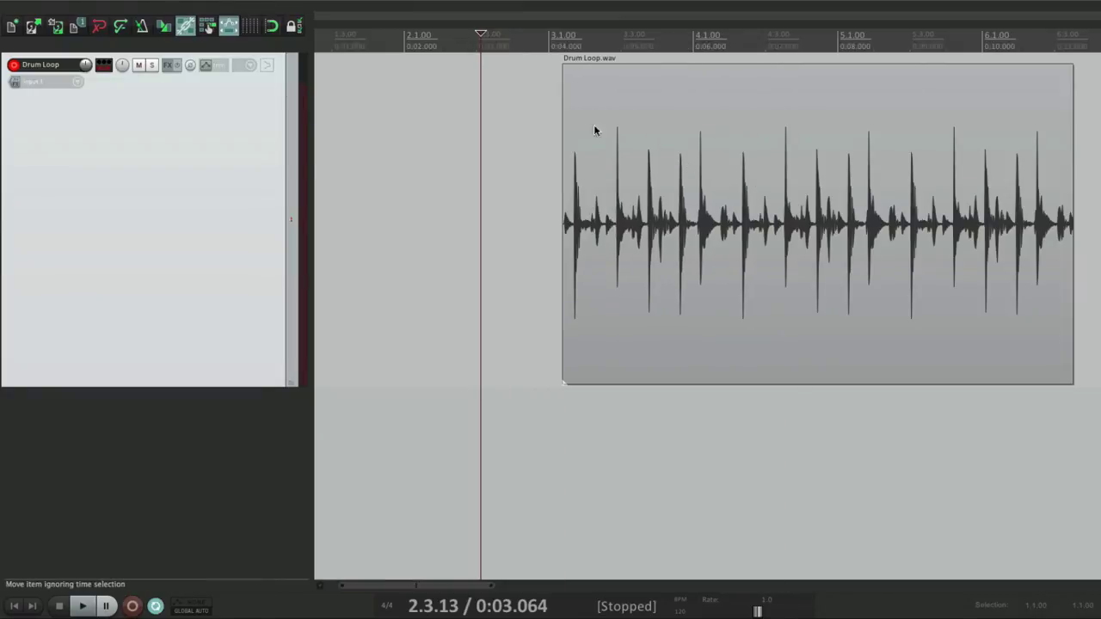
pyautogui.moveTo(542, 111); pyautogui.dragTo(872, 134)
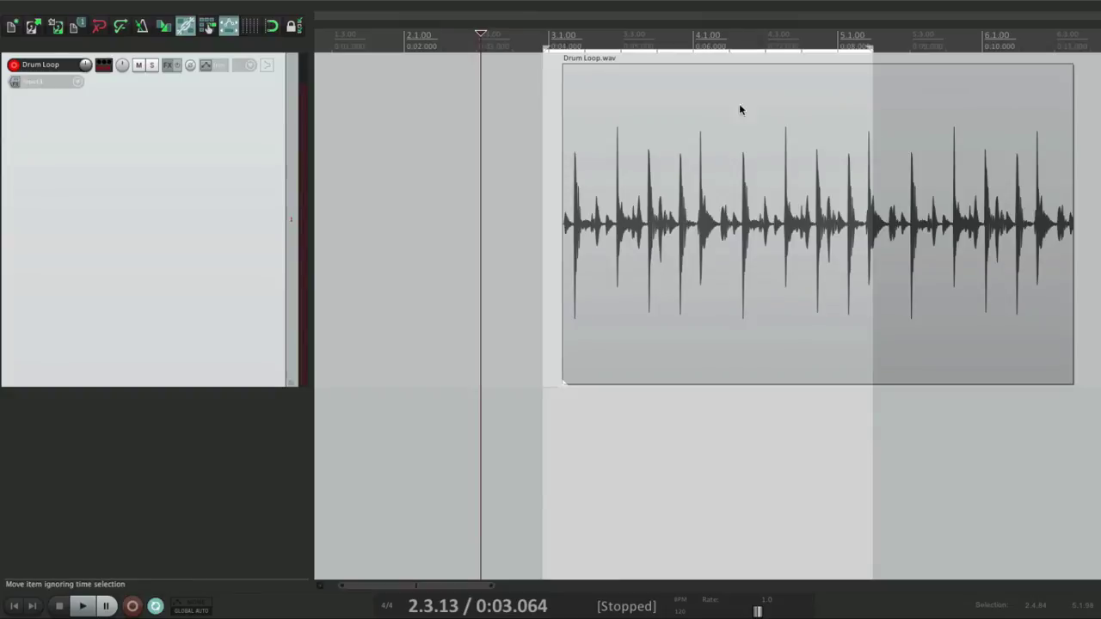
pyautogui.click(499, 39)
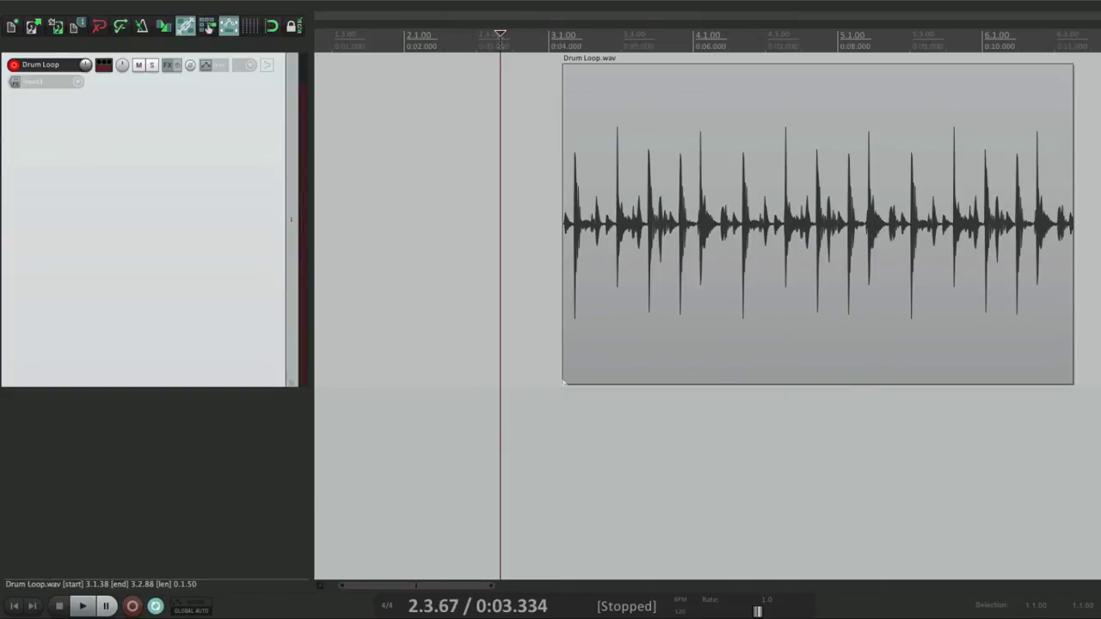
# Enable "Clear time selection when edit cursor moves on click in arrange view" in the editing behavior preferences
pyautogui.press('super+comma')
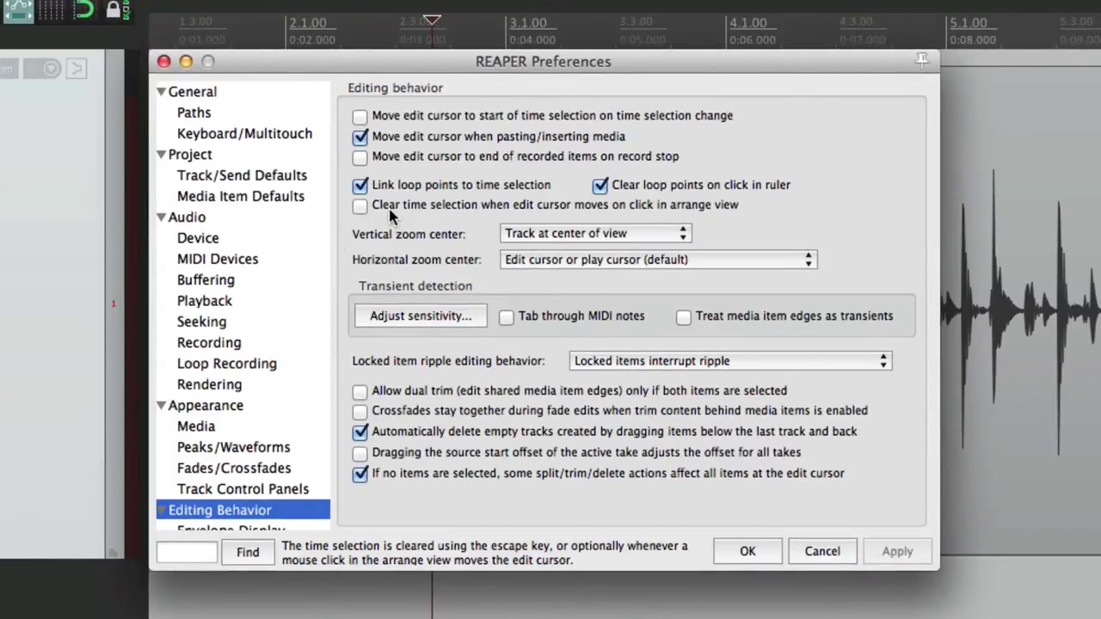
pyautogui.click(360, 210)
pyautogui.press('Return')
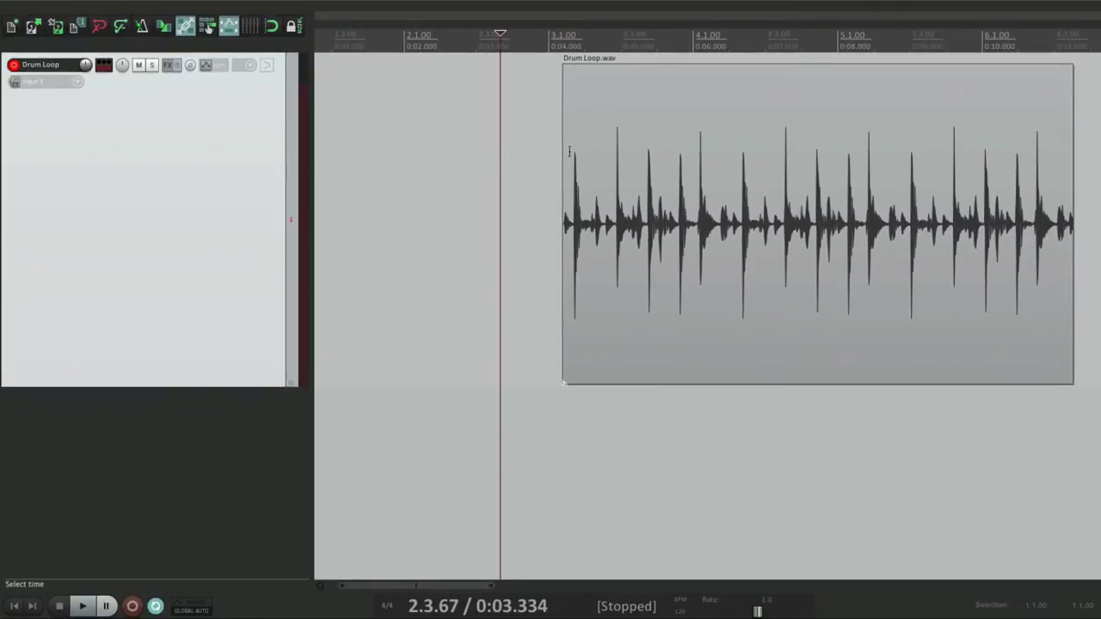
# Make four successive time selections over the start of the Drum Loop, clearing each from the arrange view and leaving the edit cursor at 4.4.68
pyautogui.moveTo(519, 153); pyautogui.dragTo(757, 168)
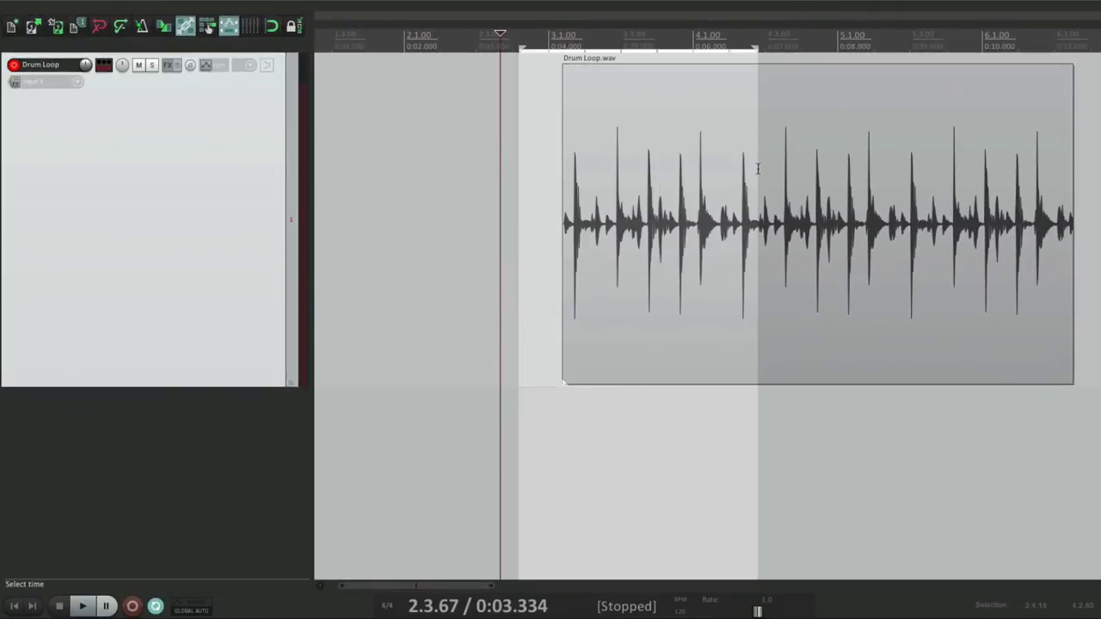
pyautogui.click(450, 140)
pyautogui.moveTo(542, 118); pyautogui.dragTo(771, 140)
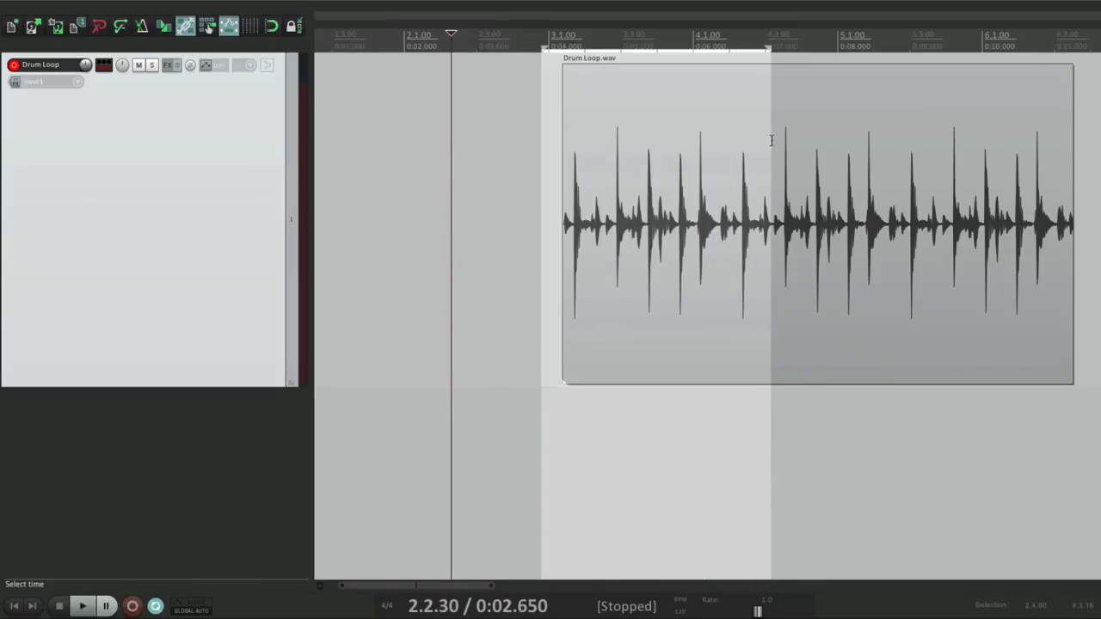
pyautogui.click(494, 112)
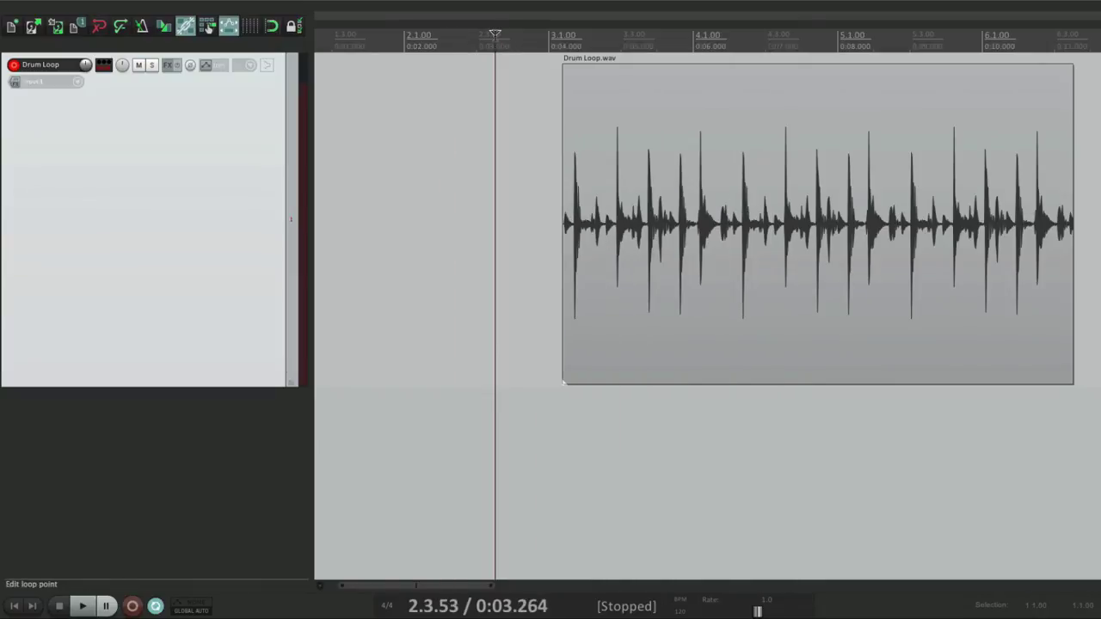
pyautogui.moveTo(527, 93); pyautogui.dragTo(775, 123)
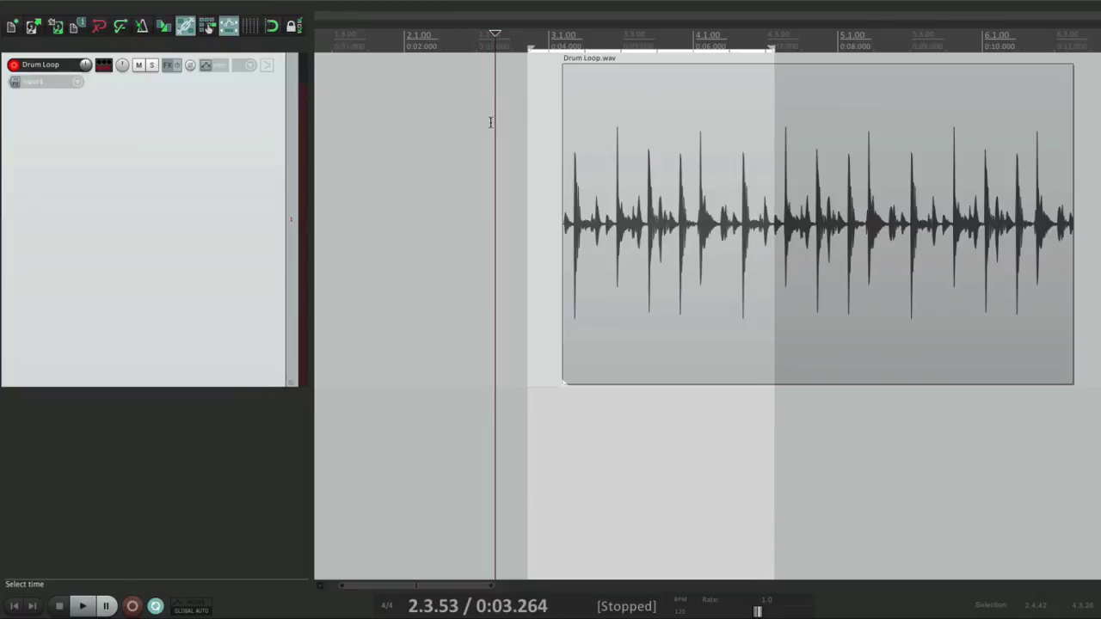
pyautogui.click(470, 124)
pyautogui.moveTo(519, 124); pyautogui.dragTo(676, 142)
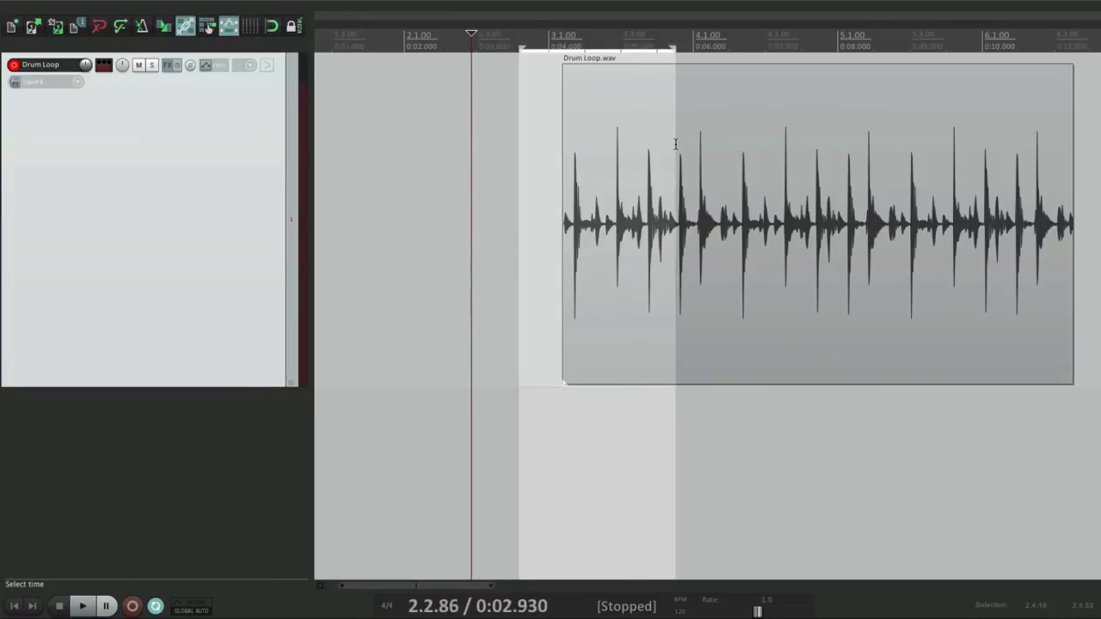
pyautogui.click(826, 57)
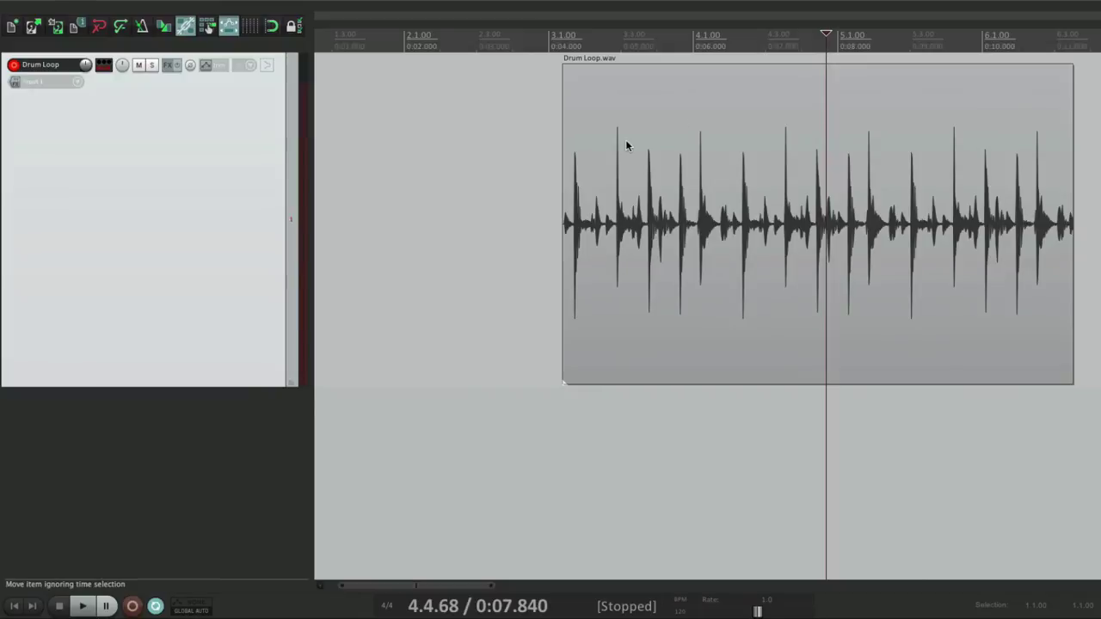
# Review the loop point and time selection clearing options in the editing behavior preferences, and turn off "Link loop points to time selection"
pyautogui.press('super+comma')
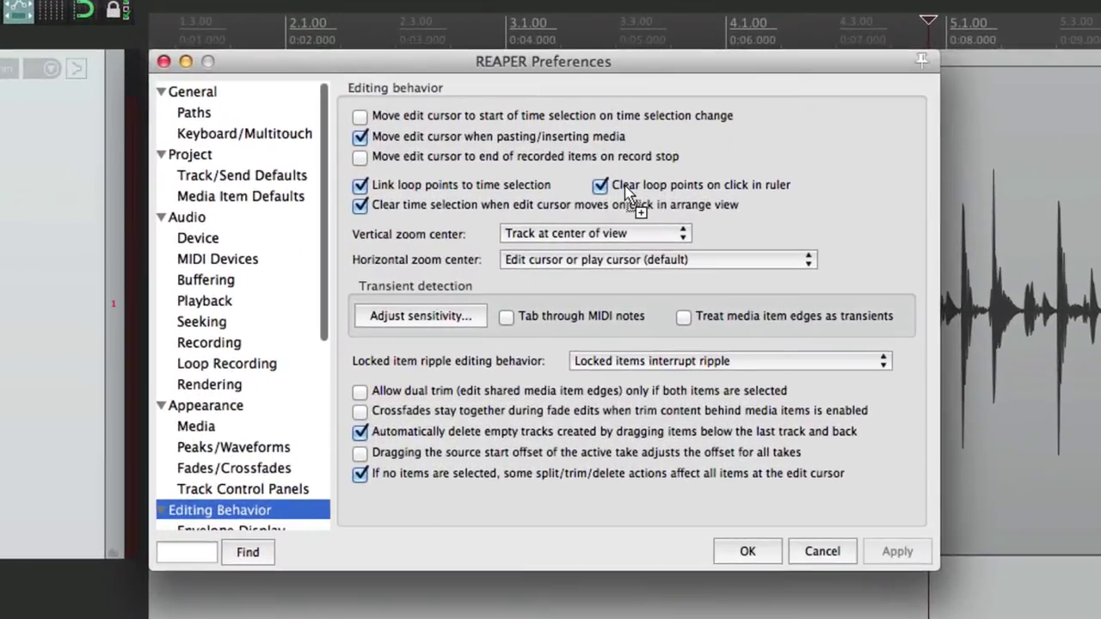
pyautogui.moveTo(457, 209)
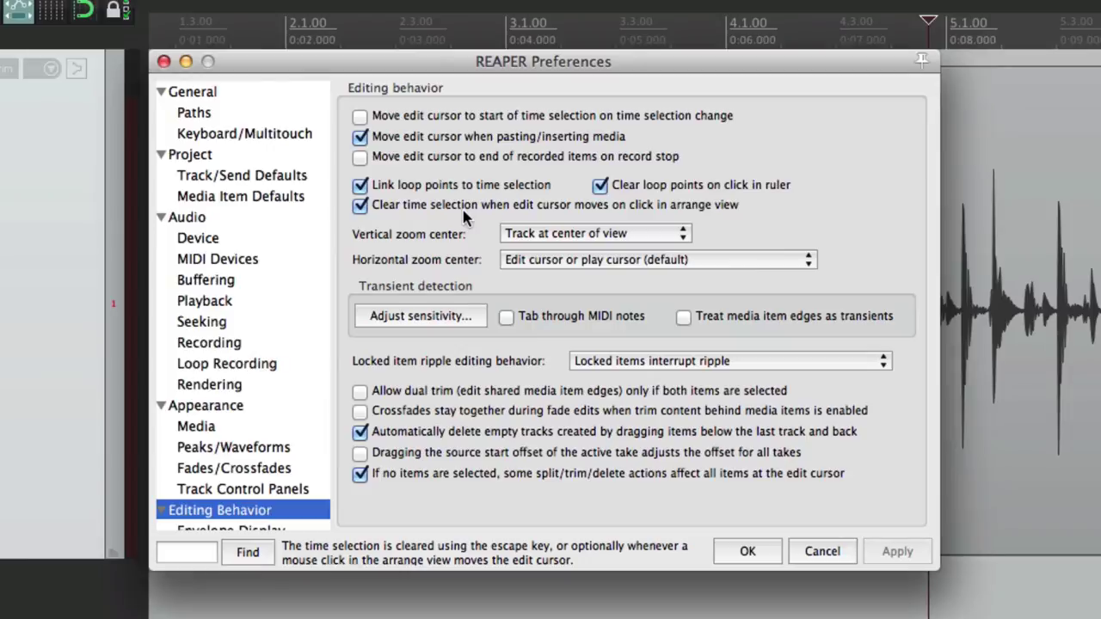
pyautogui.moveTo(668, 186)
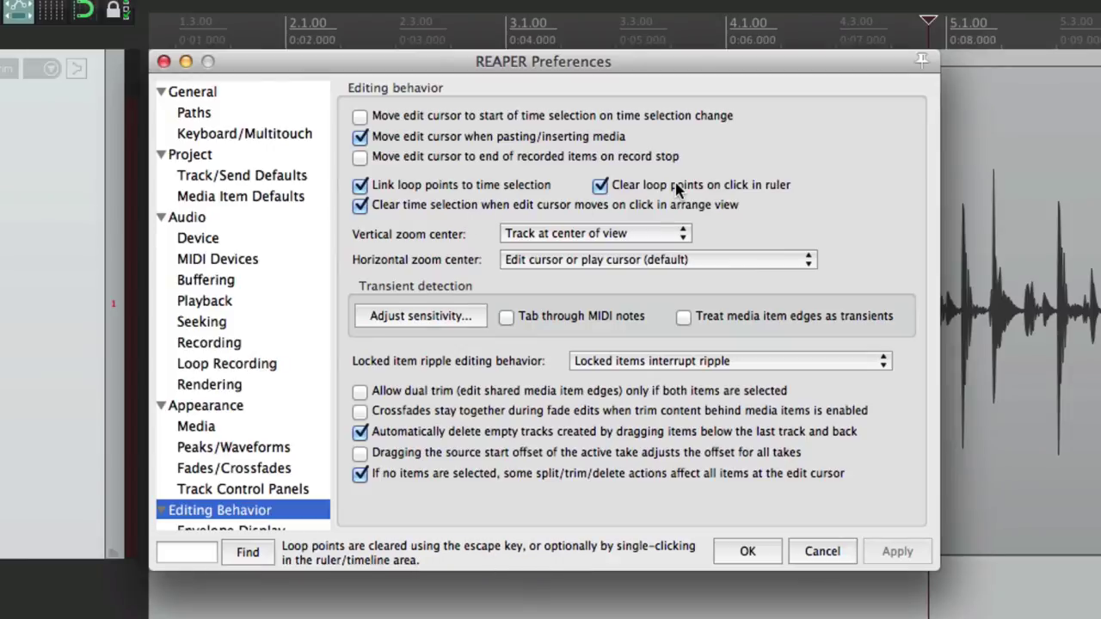
pyautogui.moveTo(433, 193)
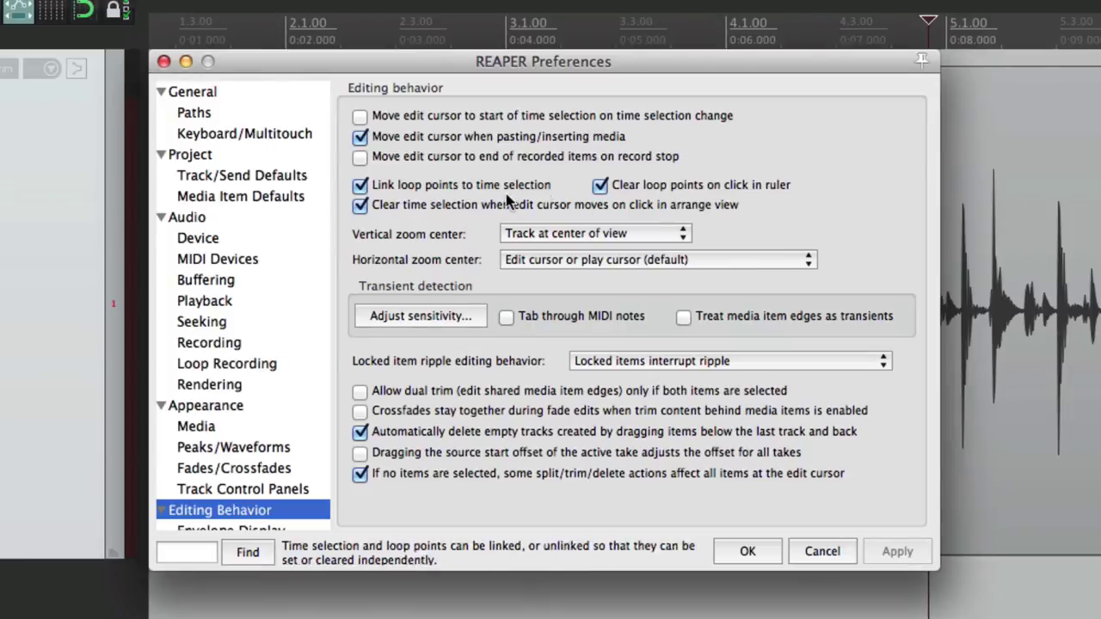
pyautogui.click(361, 185)
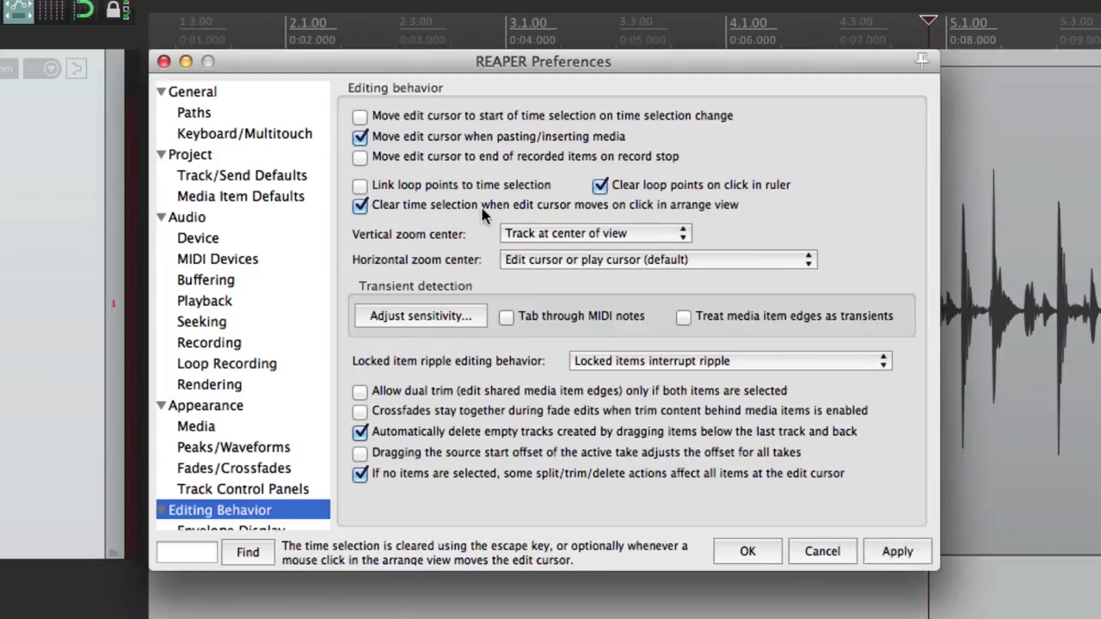
pyautogui.press('Return')
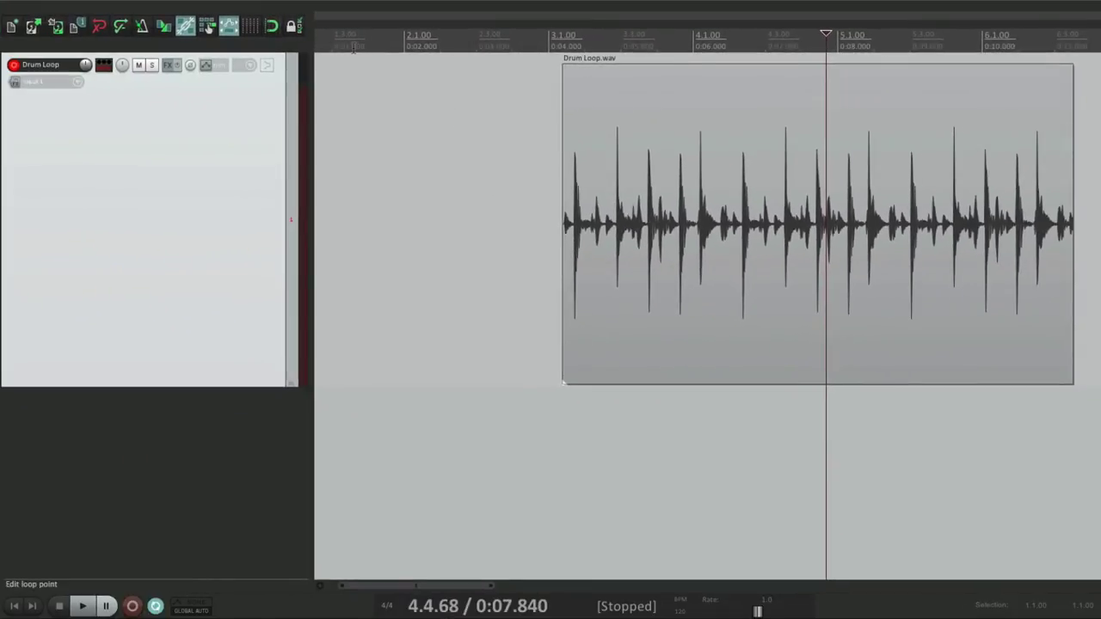
# Set a separate loop range and time selection, clear and redraw the loop range, and clear only the time selection with the edit cursor at 2.1.92
pyautogui.moveTo(353, 47); pyautogui.dragTo(430, 48)
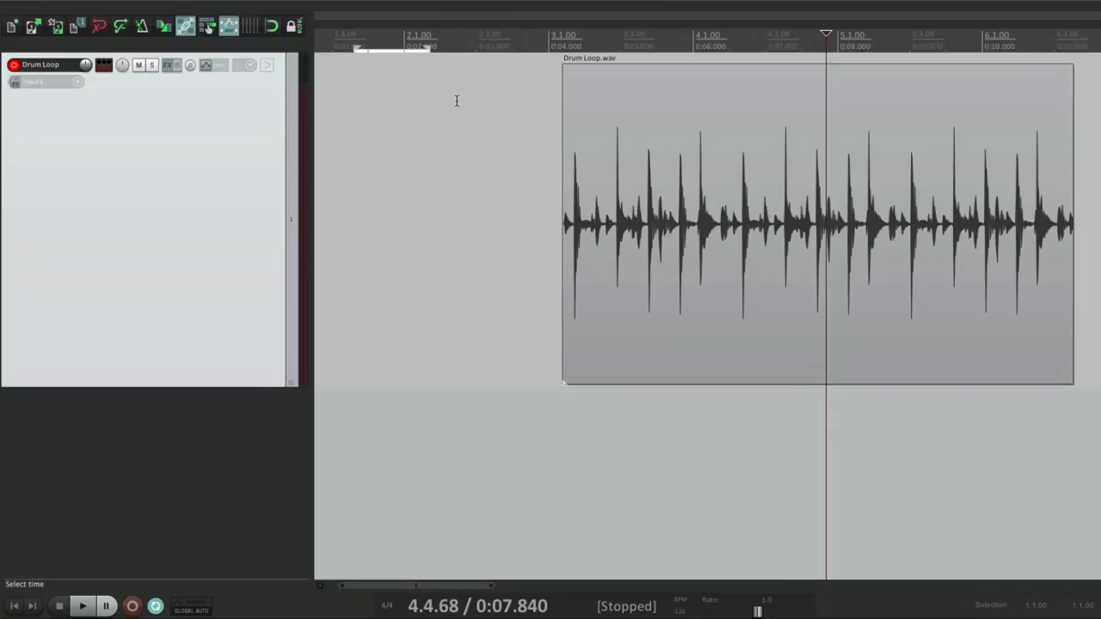
pyautogui.moveTo(456, 101); pyautogui.dragTo(574, 137)
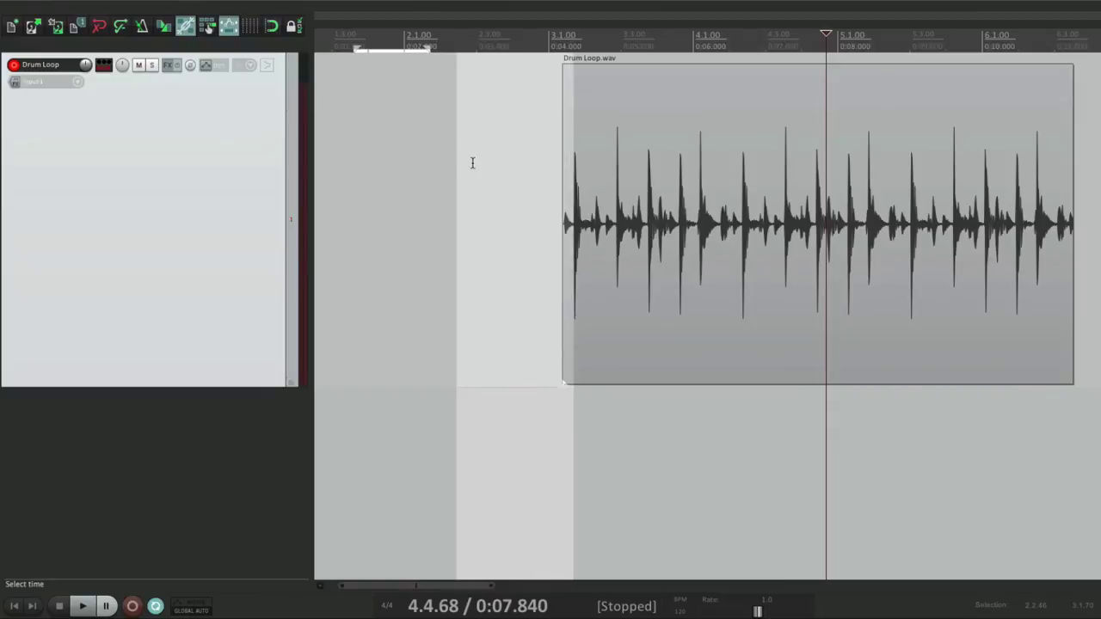
pyautogui.click(337, 45)
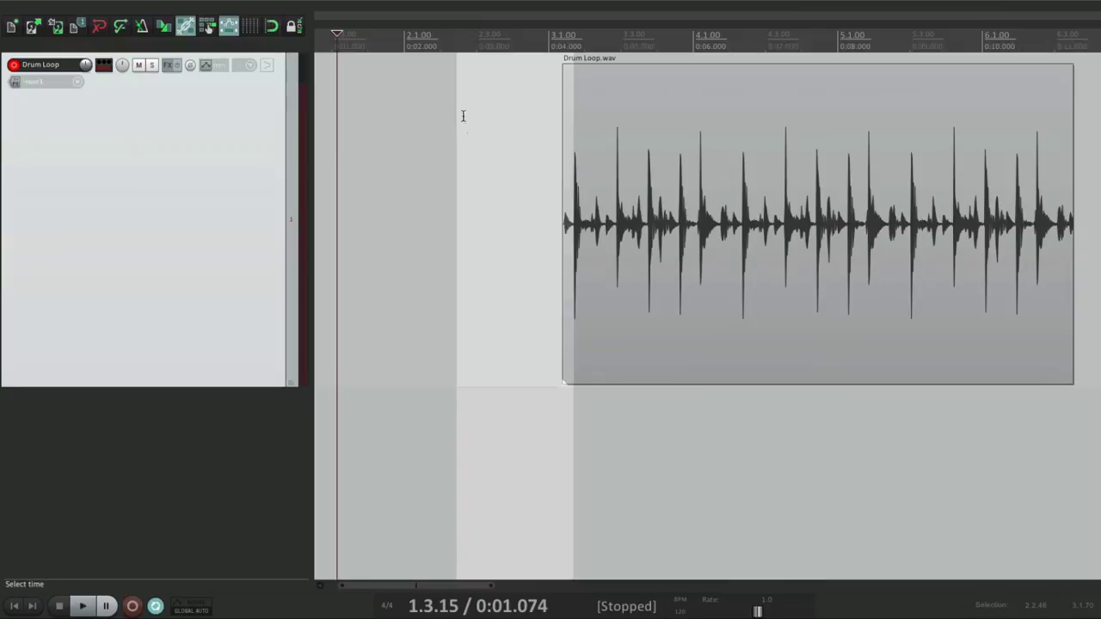
pyautogui.moveTo(357, 47); pyautogui.dragTo(422, 47)
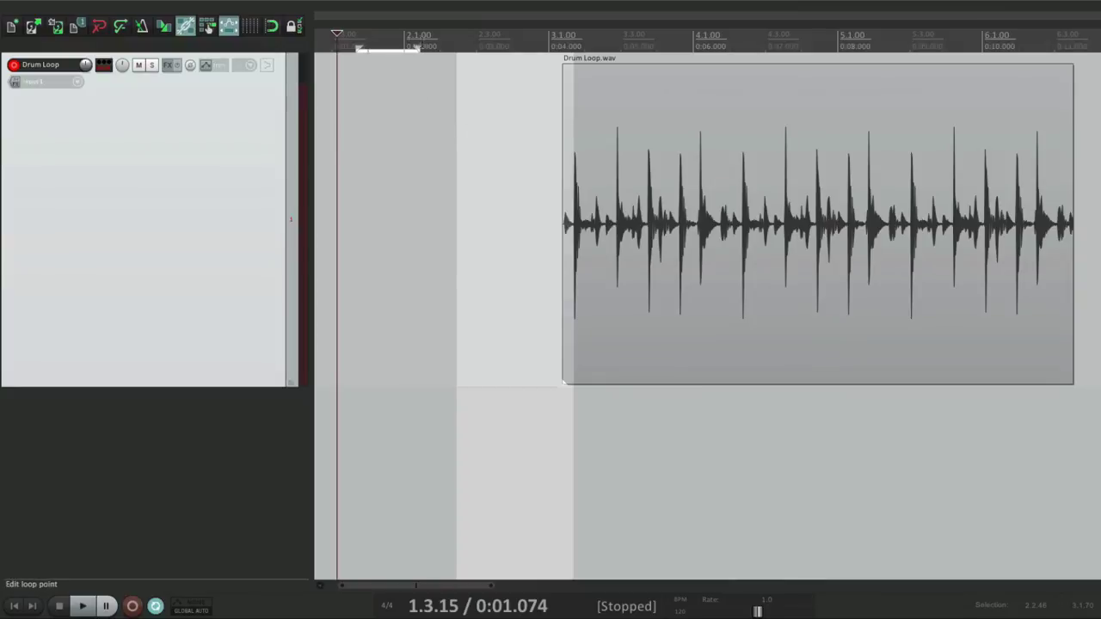
pyautogui.click(437, 132)
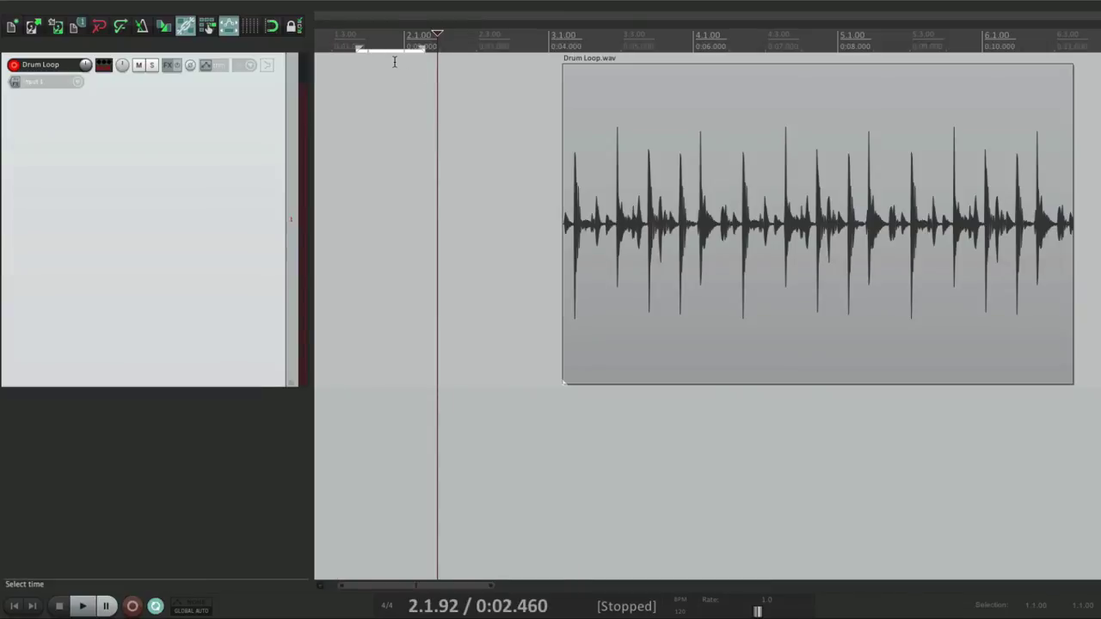
# Check the time selection clearing preference, make a time selection from about 2.2.28 to 3.2.34, and clear it together with the loop range
pyautogui.press('super+comma')
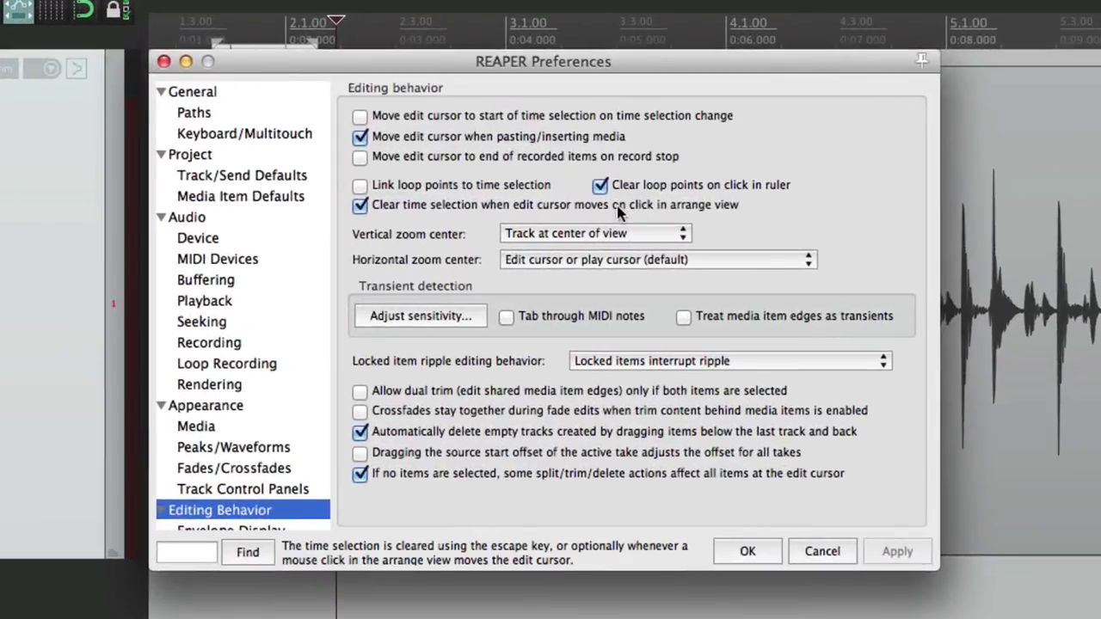
pyautogui.press('Escape')
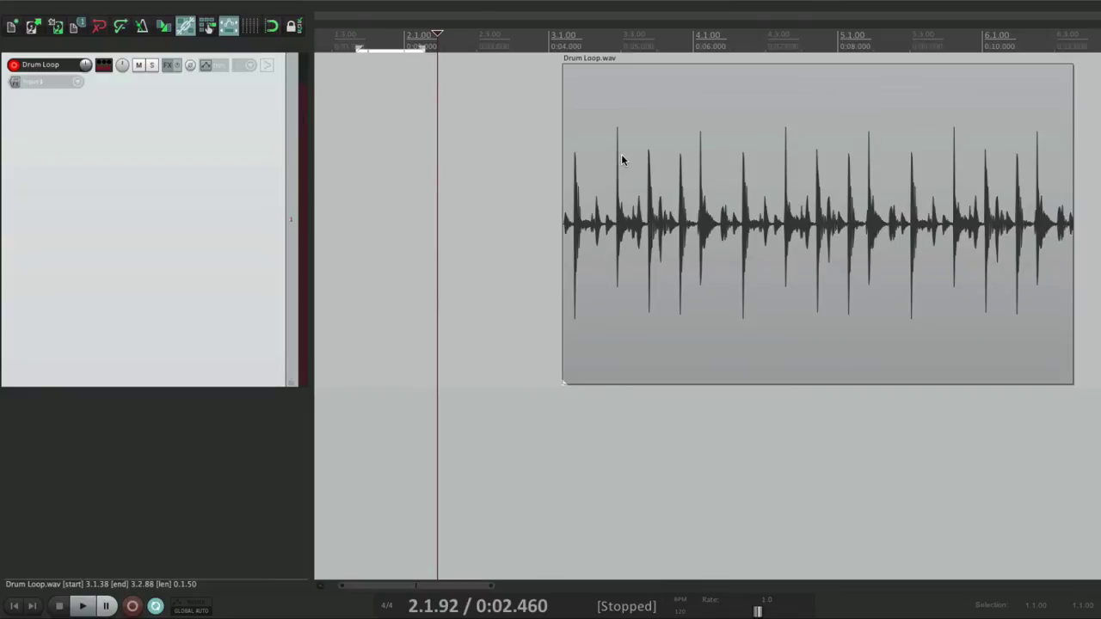
pyautogui.moveTo(449, 105); pyautogui.dragTo(597, 125)
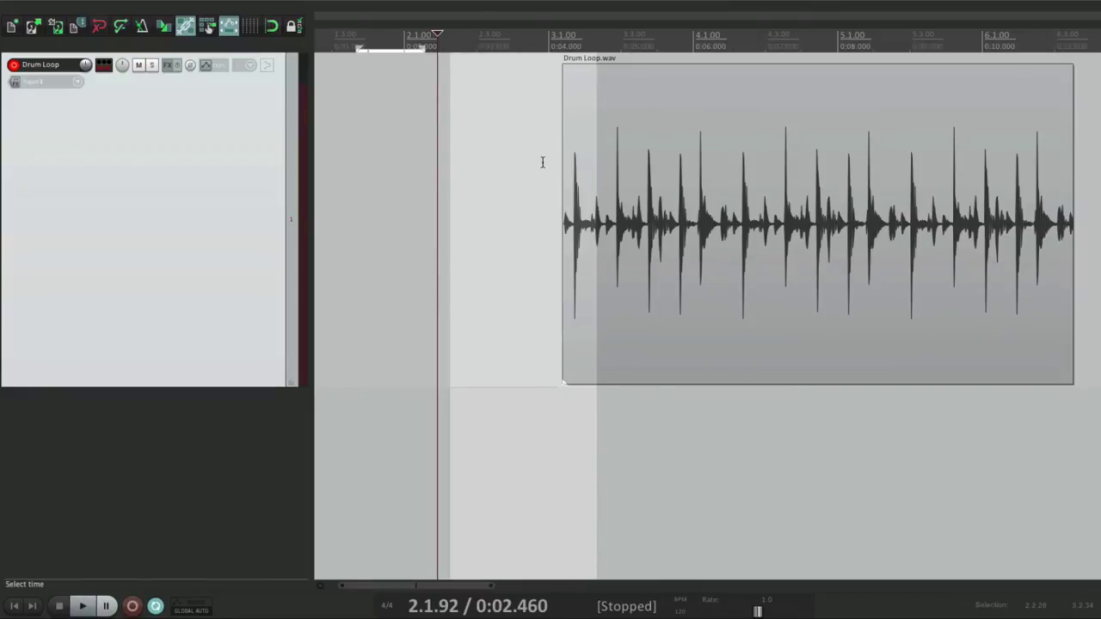
pyautogui.press('Escape')
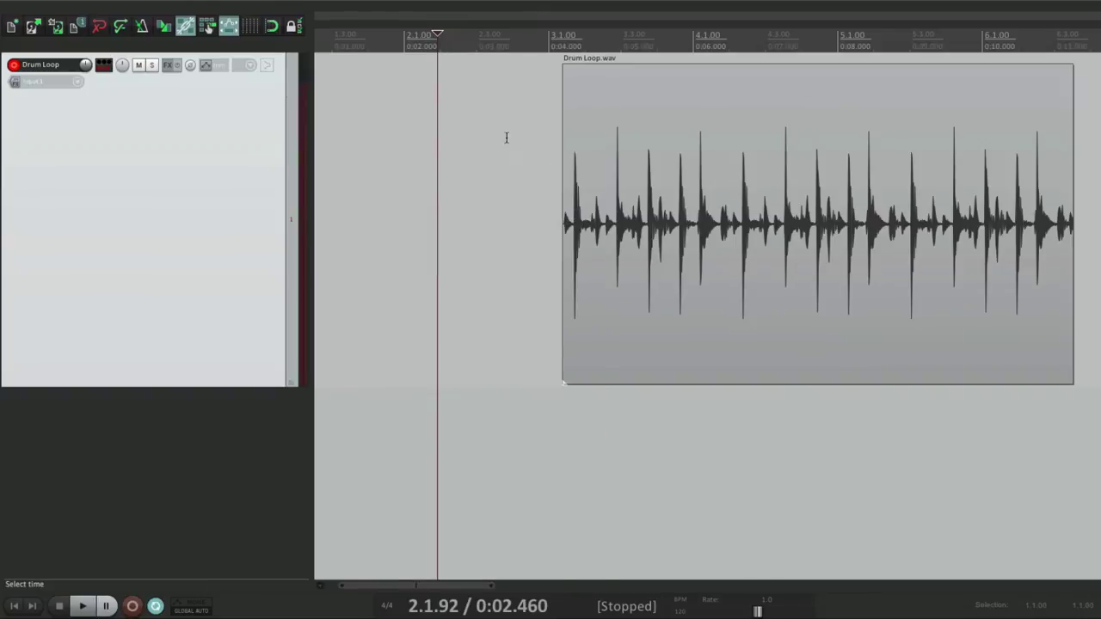
# Set a time selection from about 2.3.28 to 3.3.22 and a separate loop range, clearing the loop from the ruler and the selection from the arrange view
pyautogui.moveTo(487, 131); pyautogui.dragTo(628, 155)
pyautogui.moveTo(363, 46); pyautogui.dragTo(465, 46)
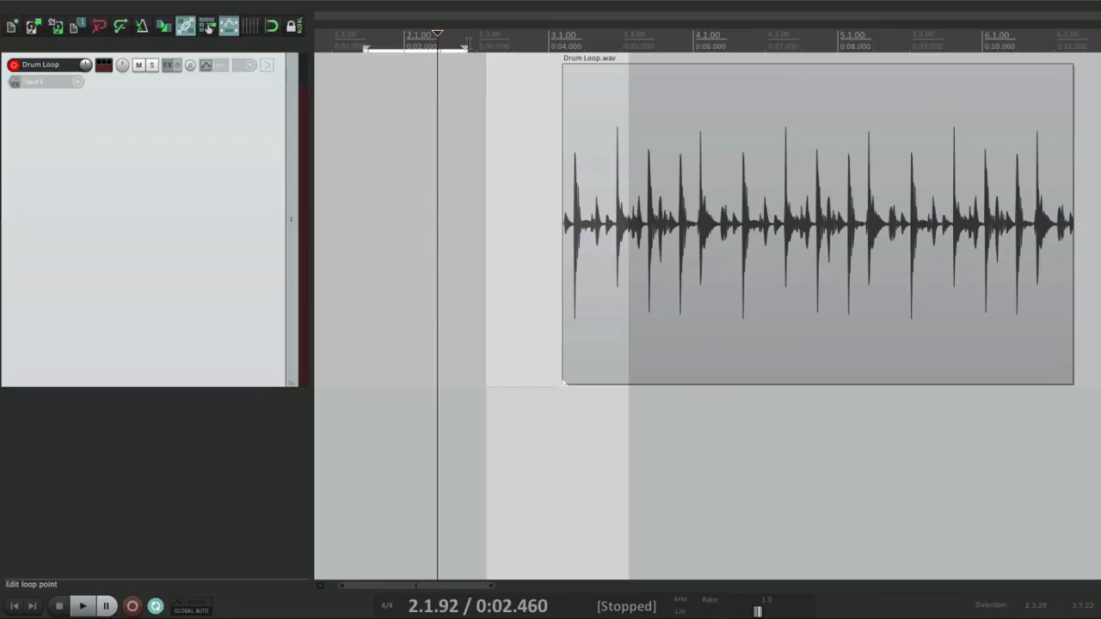
pyautogui.click(342, 39)
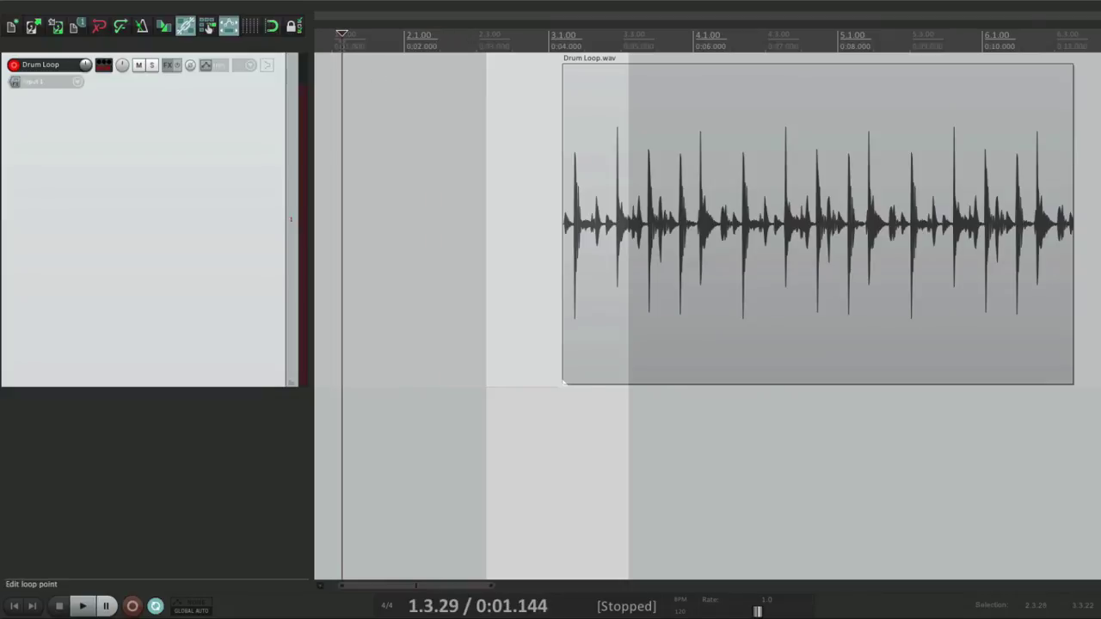
pyautogui.click(472, 152)
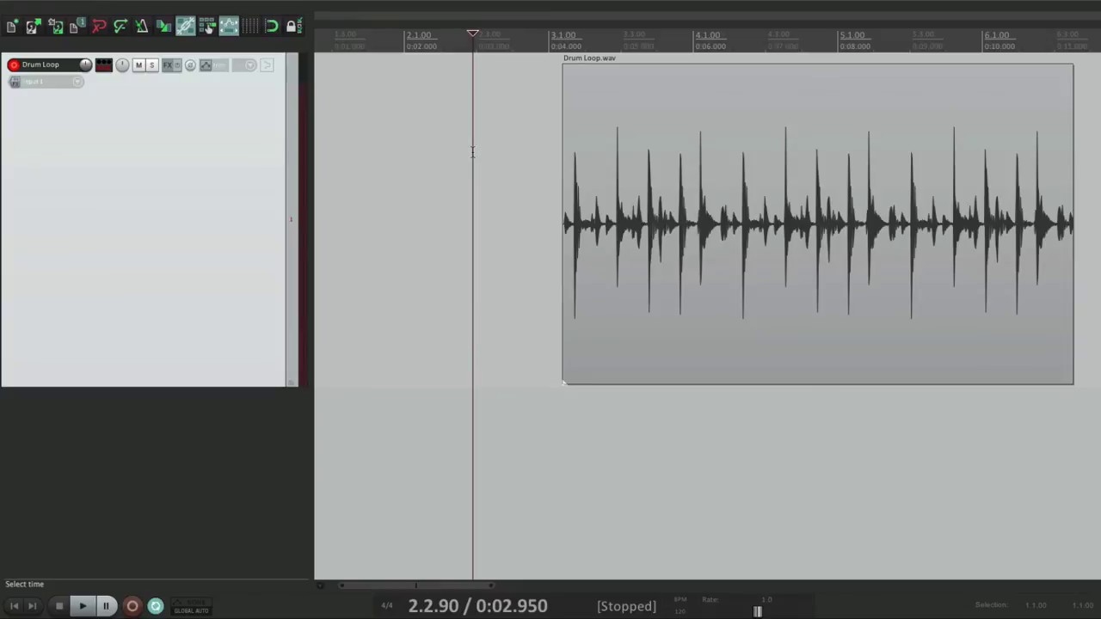
# Turn "Link loop points to time selection" back on, and disable clearing loop points from the ruler and time selections from the arrange view
pyautogui.press('super+comma')
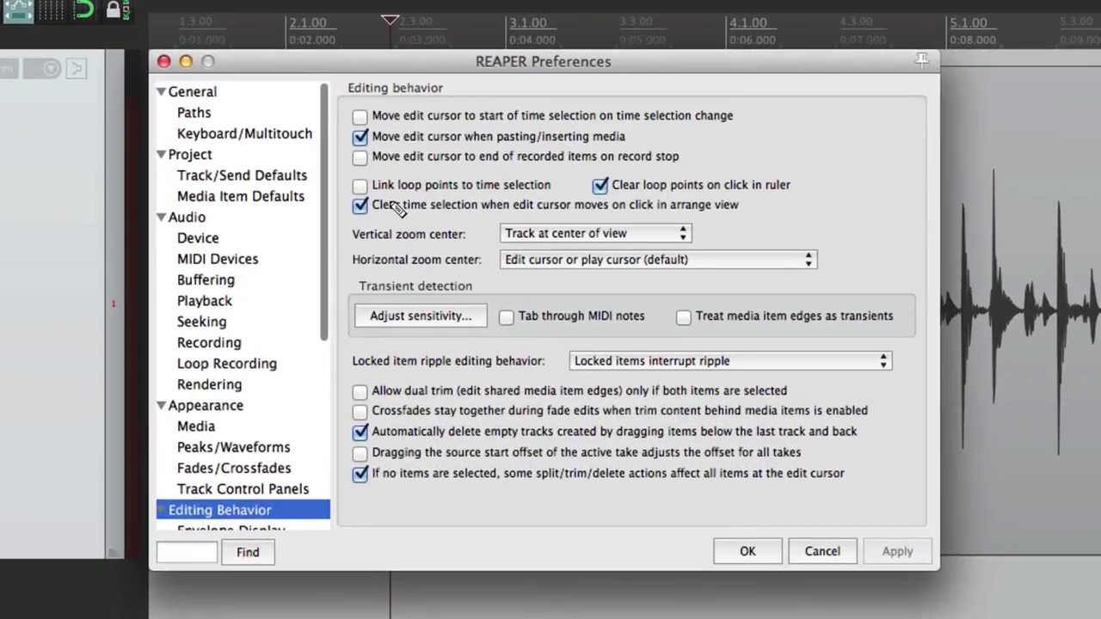
pyautogui.click(374, 179)
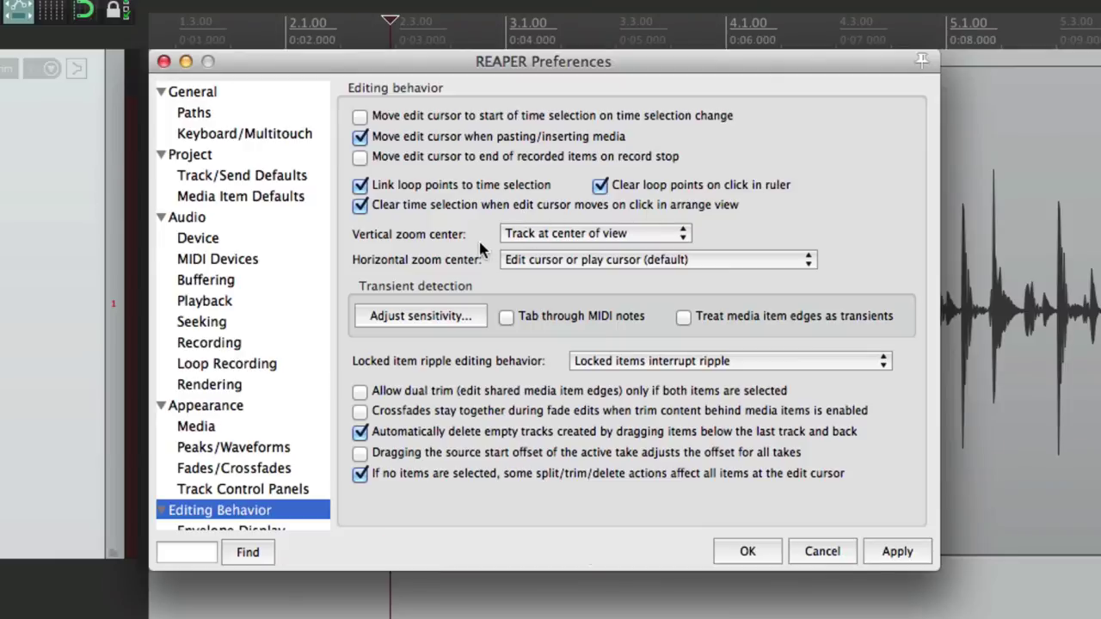
pyautogui.click(362, 206)
pyautogui.press('Return')
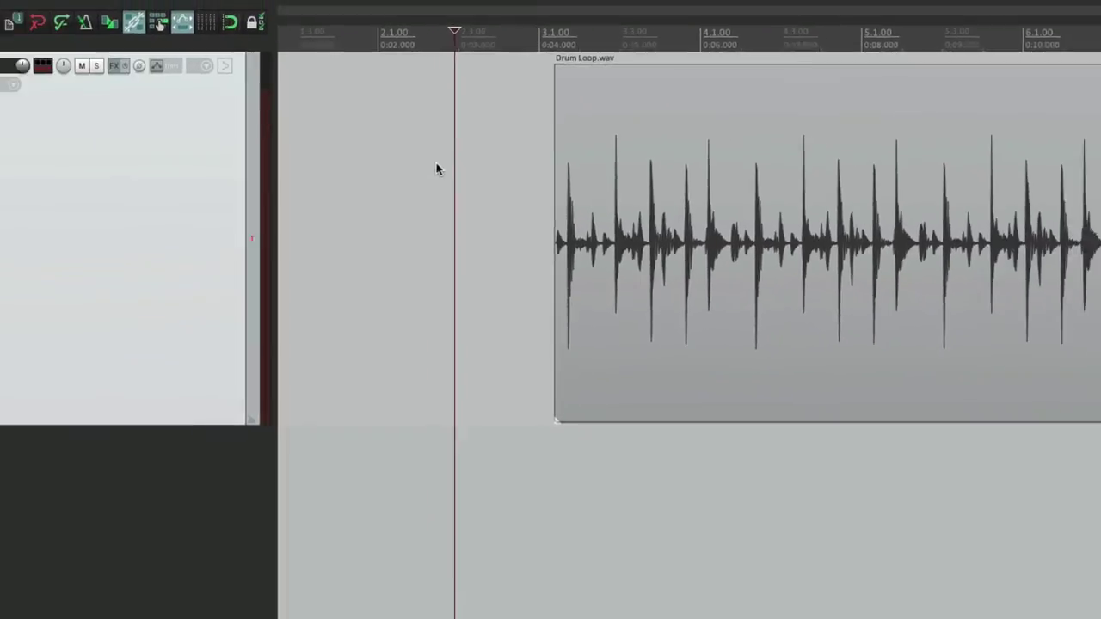
# Make and clear a time selection from about 2.3.58 to 4.3.78 over the Drum Loop, and reopen the editing behavior preferences
pyautogui.moveTo(499, 155); pyautogui.dragTo(793, 172)
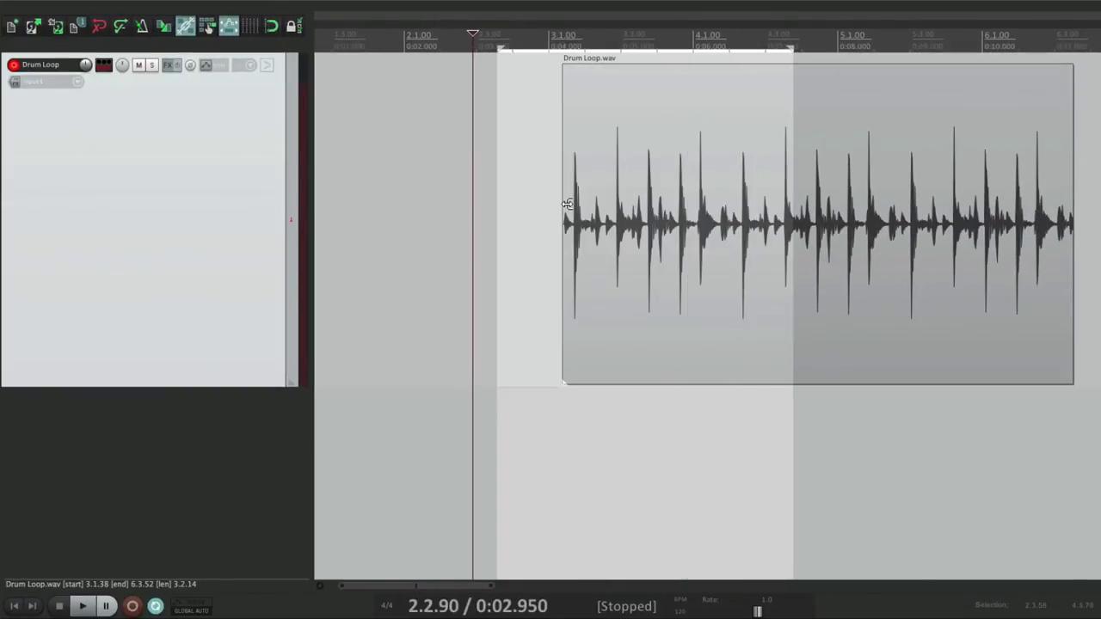
pyautogui.press('super+comma')
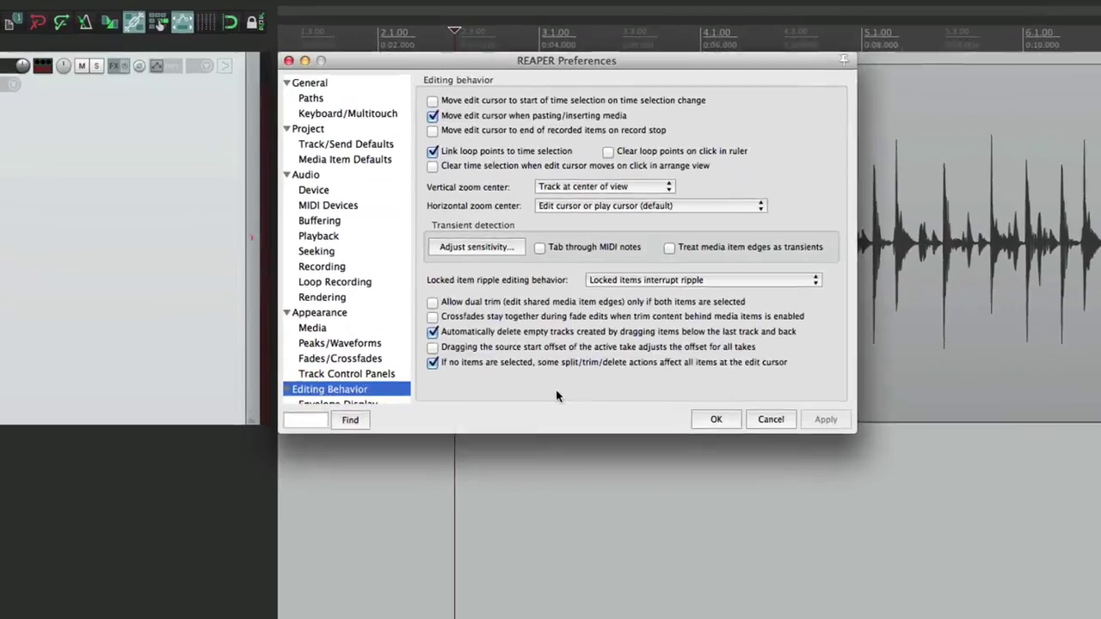